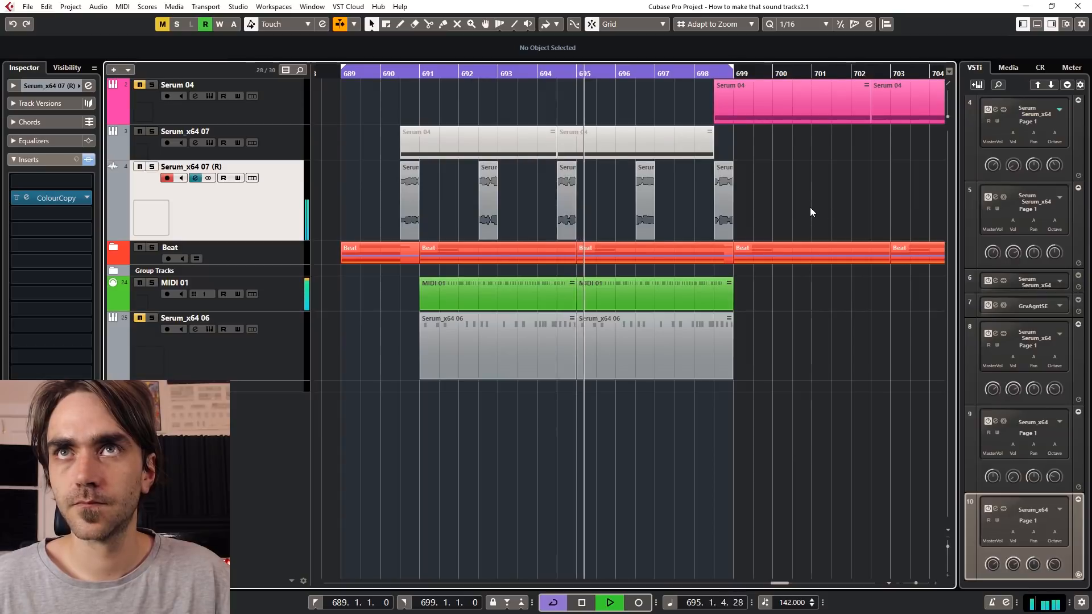
scroll(810, 206, down, 2)
scroll(743, 181, right, 2)
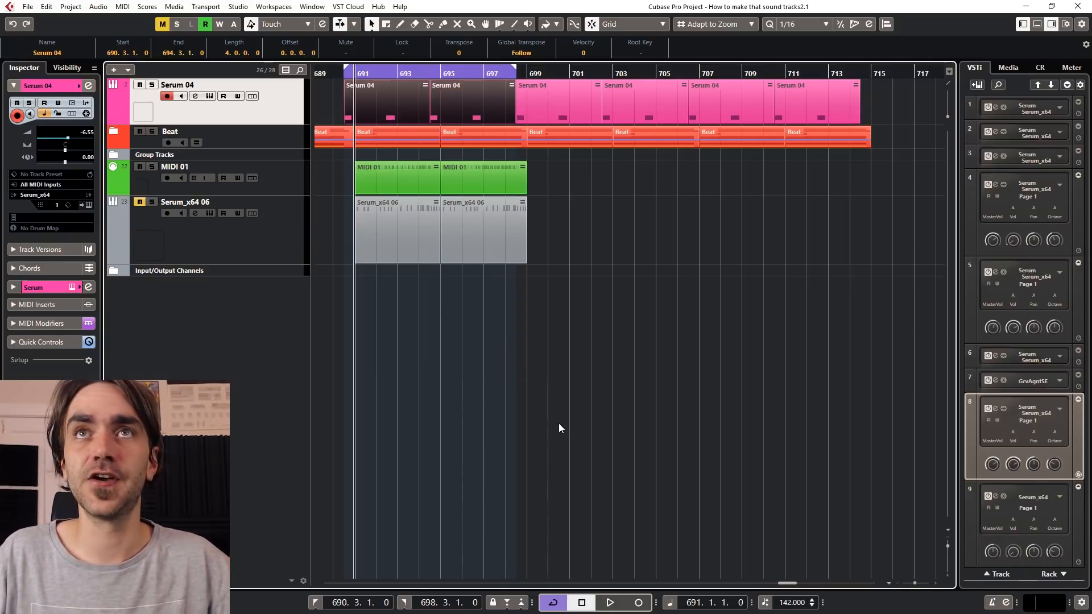
Step: Add a new instrument track using Serum_x64 directly below the Serum 04 track
click(474, 394)
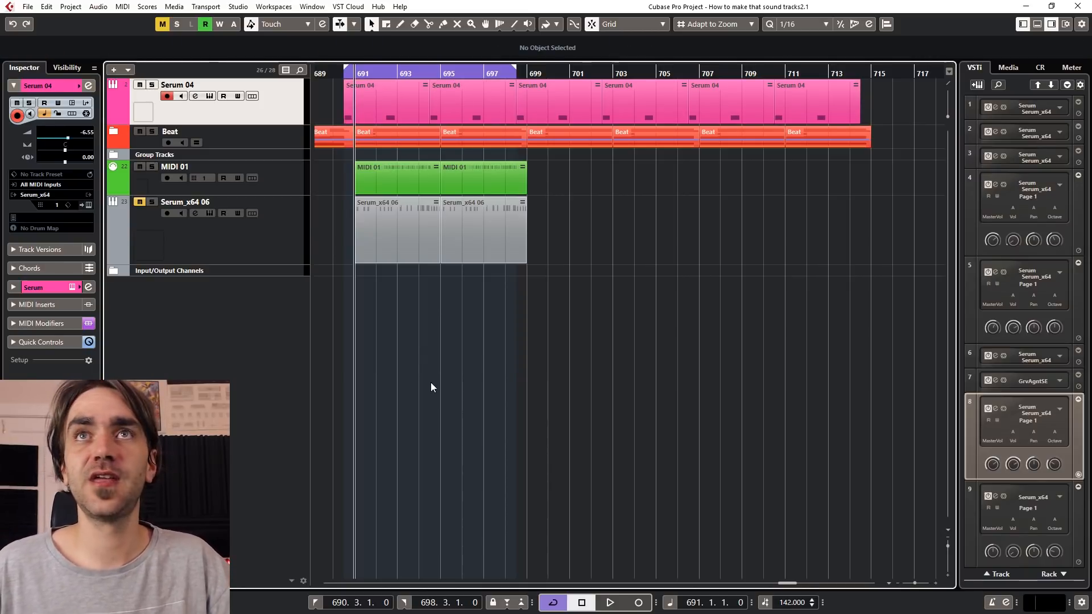
right_click(221, 346)
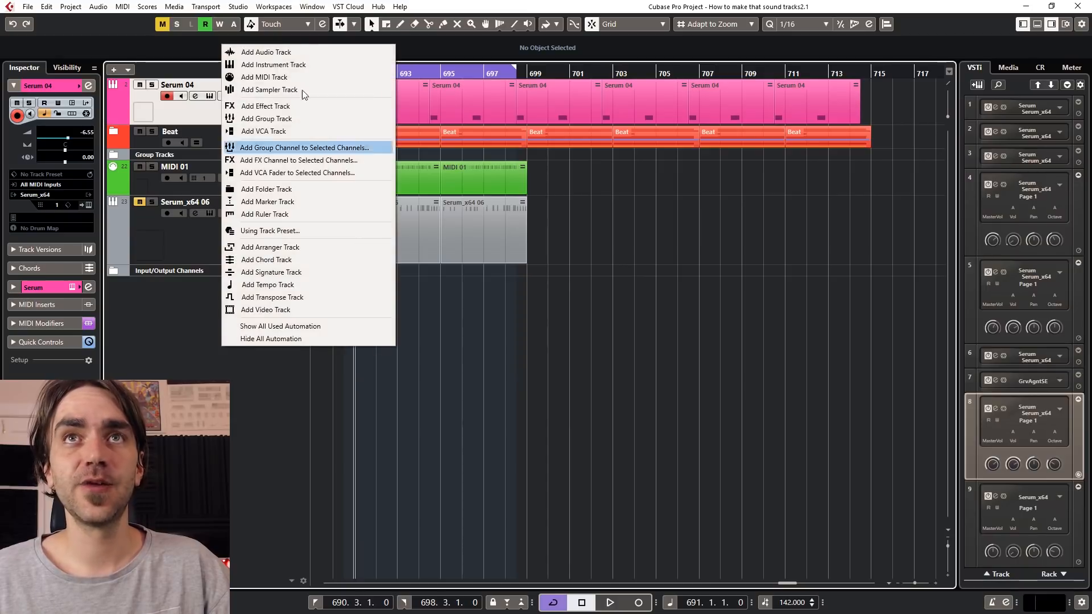
click(284, 65)
click(314, 398)
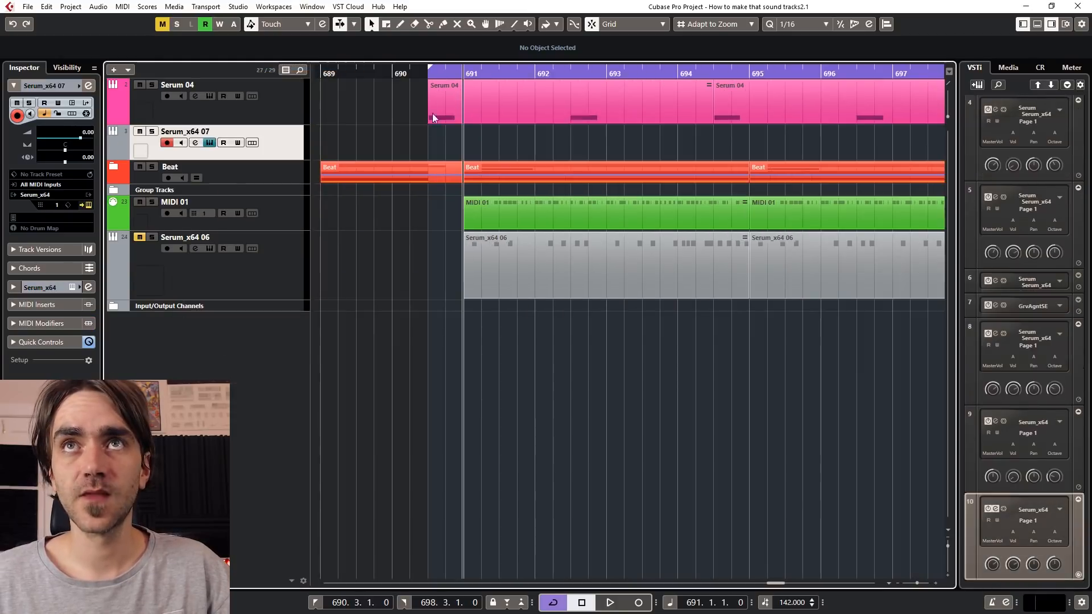
Step: Examine the notes of the first Serum 04 MIDI part in the key editor, and close the editor
click(475, 108)
double_click(476, 108)
scroll(353, 397, up, 3)
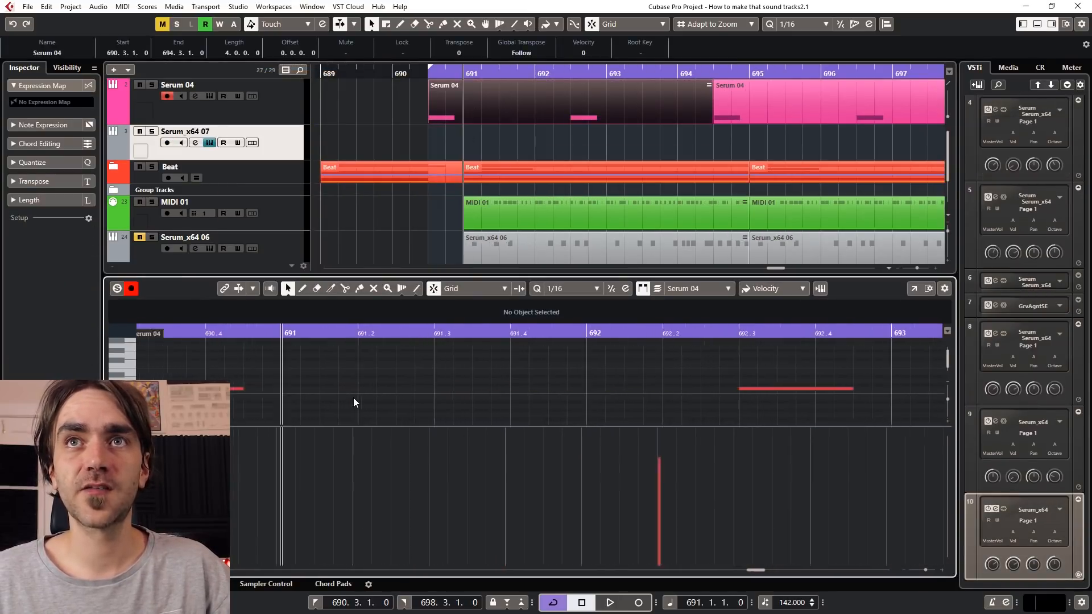
scroll(353, 397, down, 2)
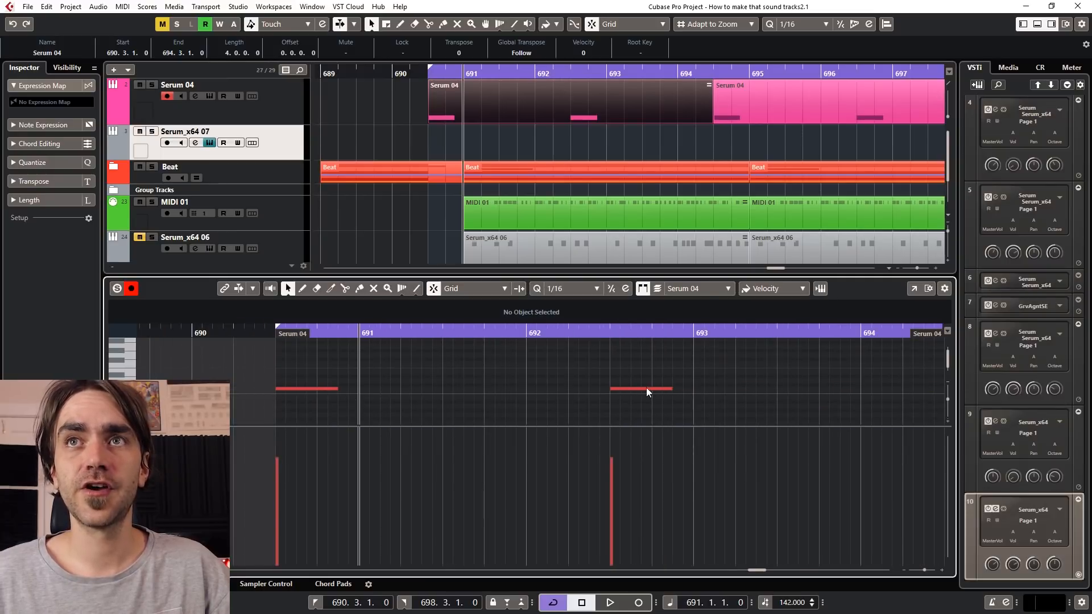
scroll(646, 388, right, 1)
key(Return)
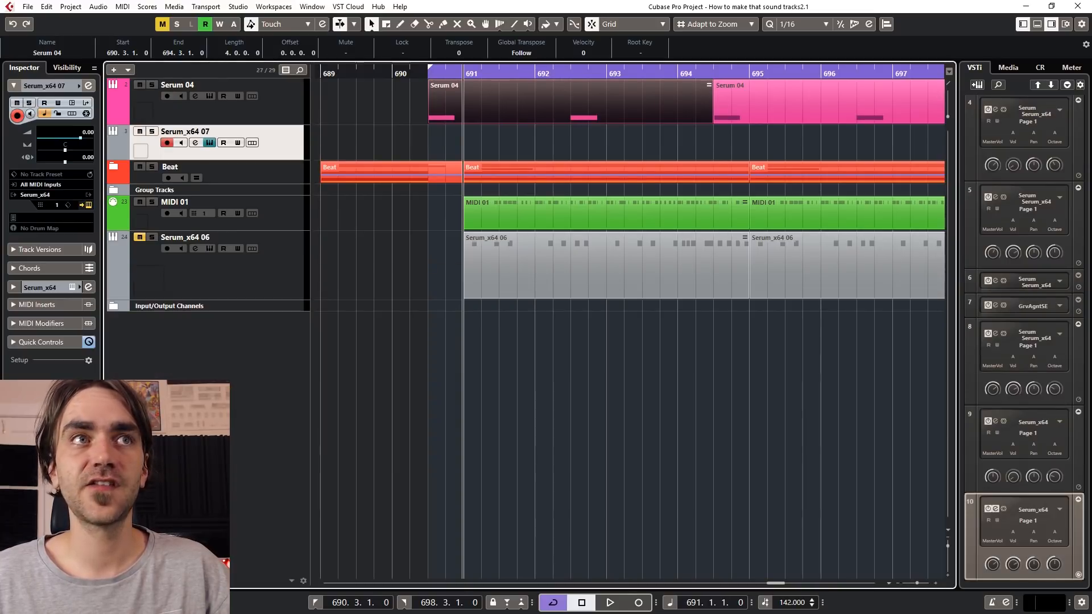
Step: Move the first two Serum 04 MIDI parts down to the Serum_x64 07 track, keeping their position in time
scroll(449, 139, up, 3)
scroll(446, 142, down, 4)
click(453, 137)
drag(509, 151, 774, 84)
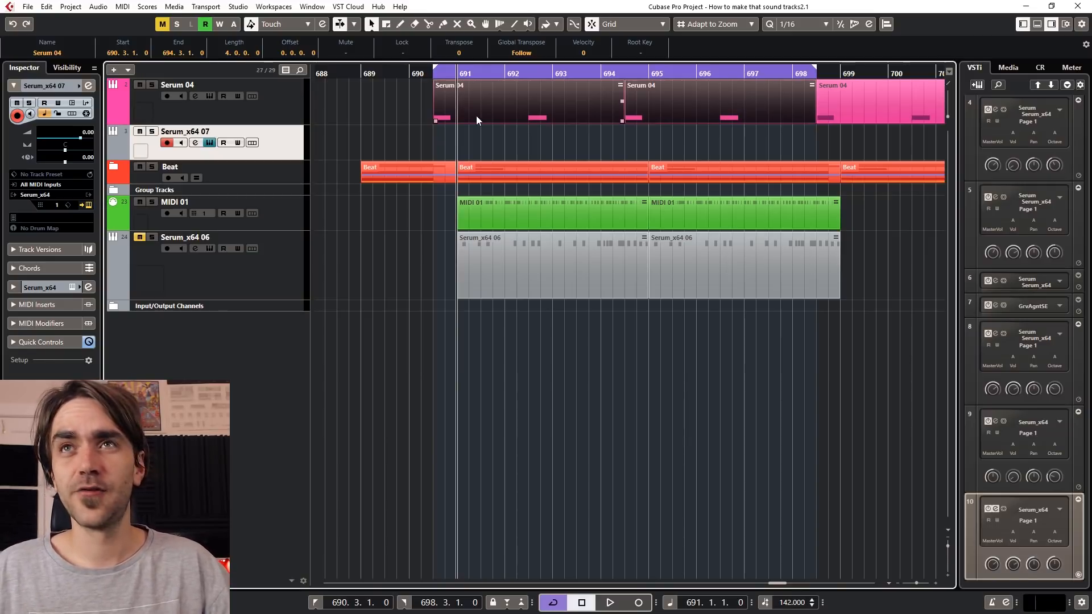
drag(476, 116, 472, 145)
click(430, 142)
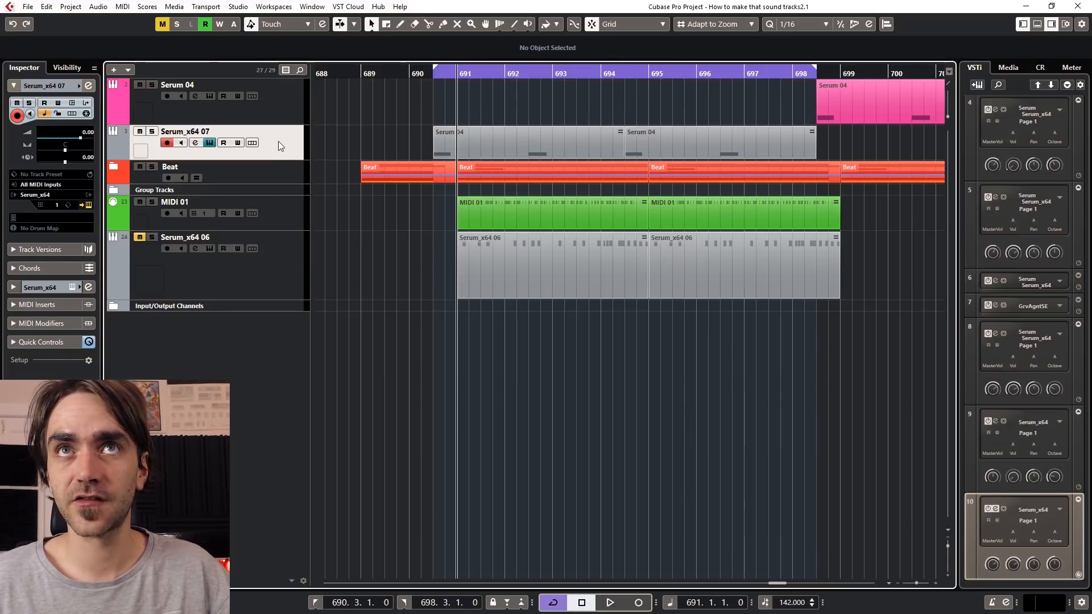
Step: Check the MIDI modifiers of the Serum 04 track against the Serum_x64 07 track
click(290, 101)
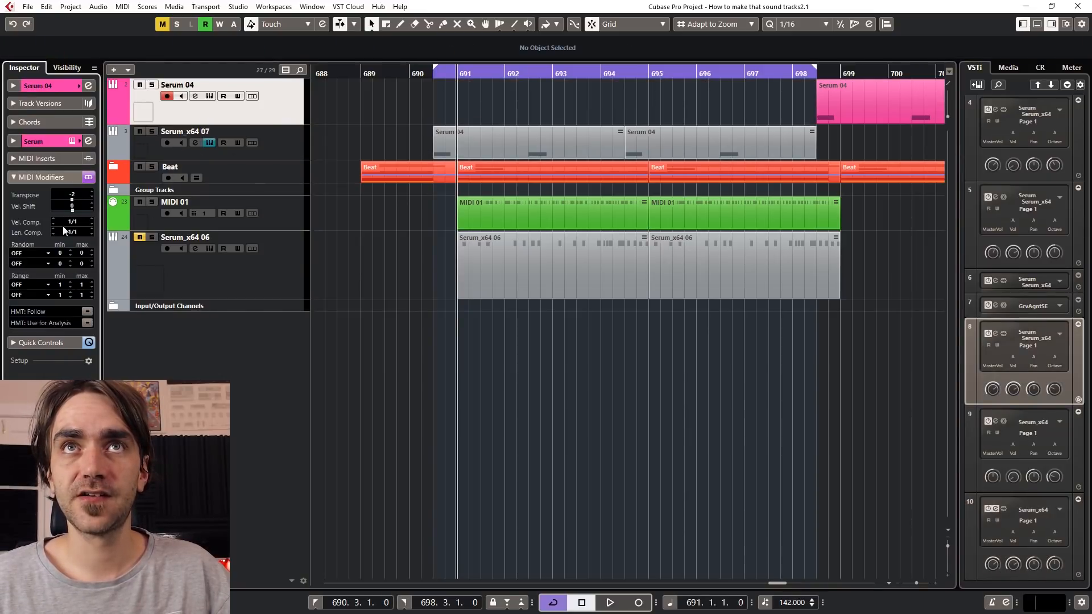
click(283, 139)
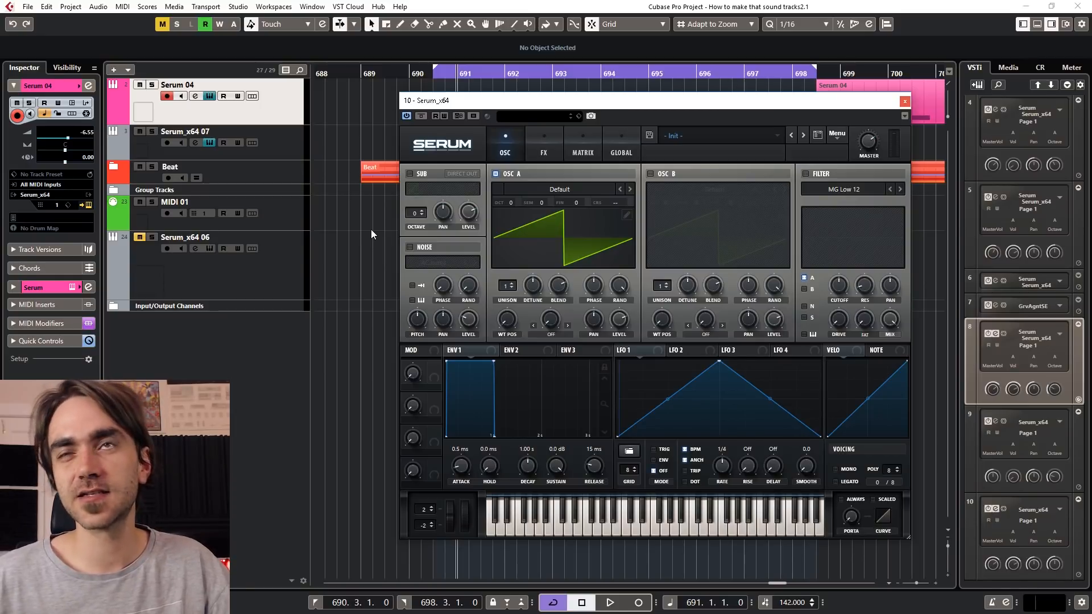
Step: Load the AlienSpectral [SN] wavetable from the Spectral category into oscillator A of the new Serum instance
click(559, 189)
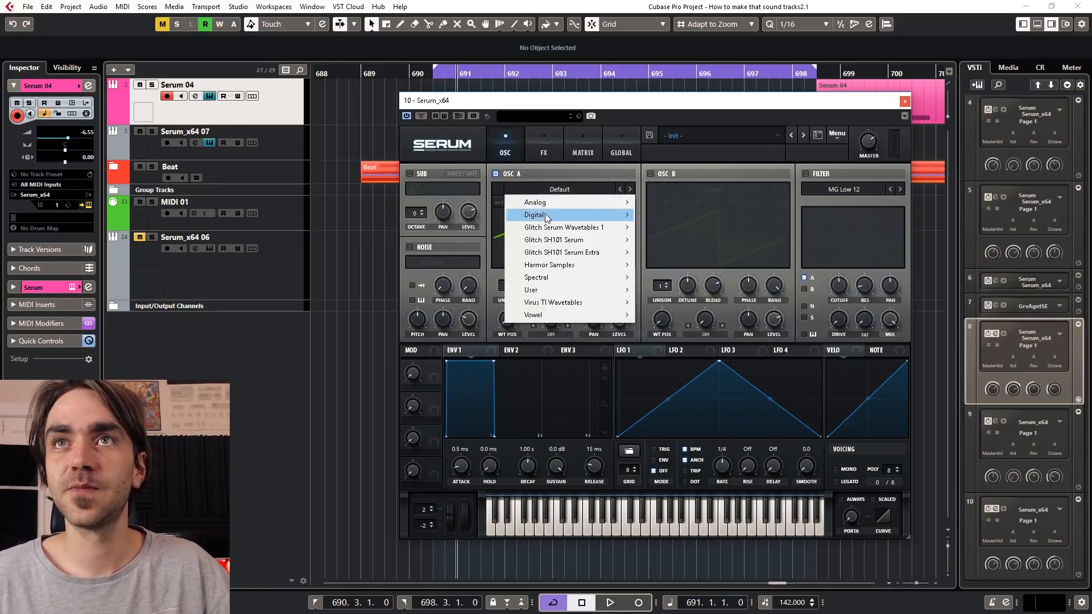
mouse_move(553, 278)
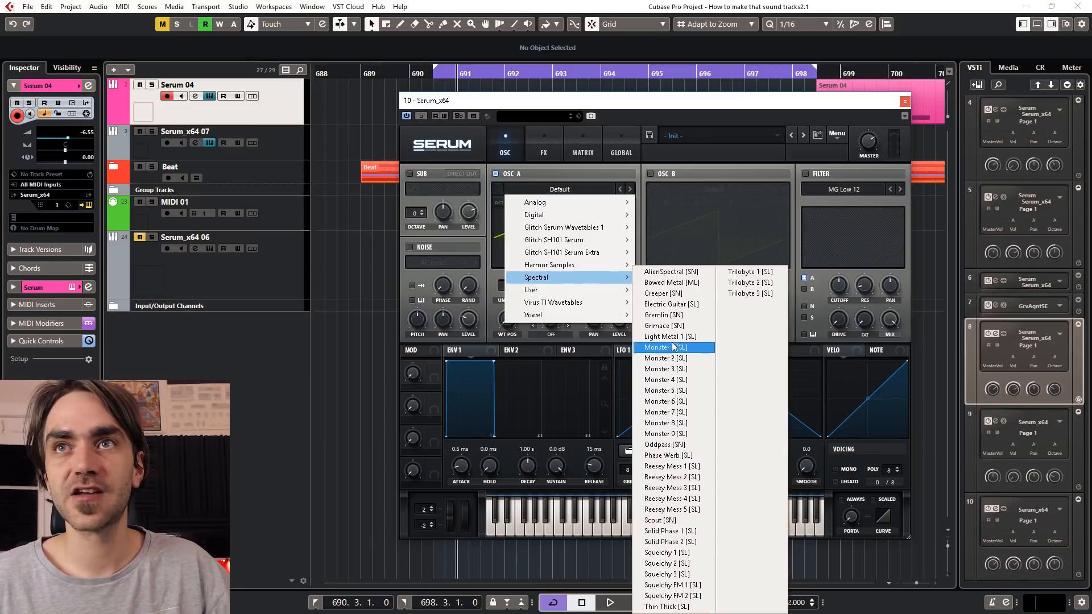
click(674, 273)
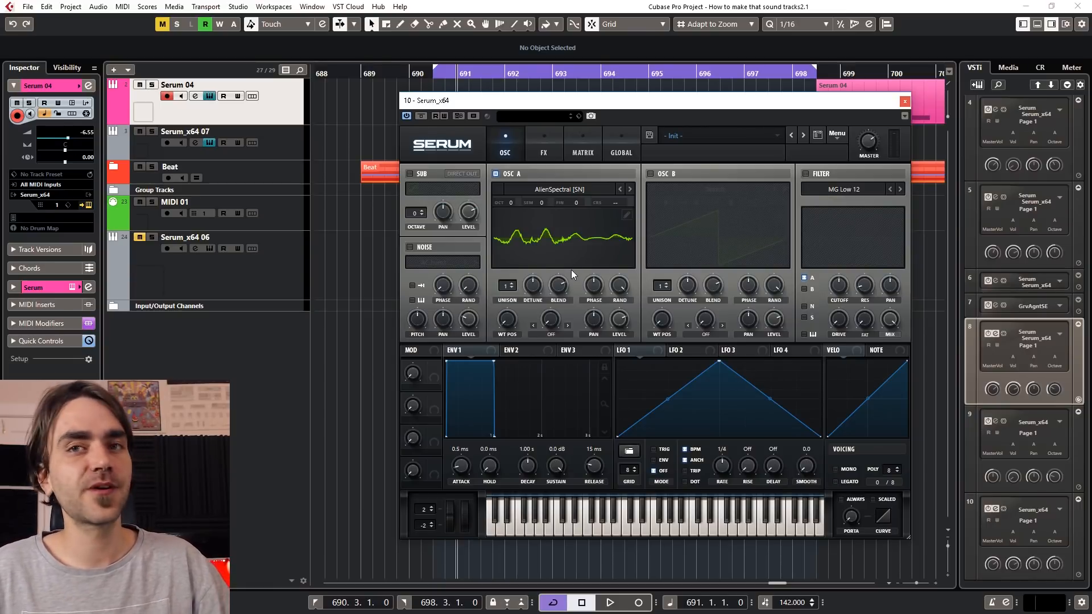
click(539, 189)
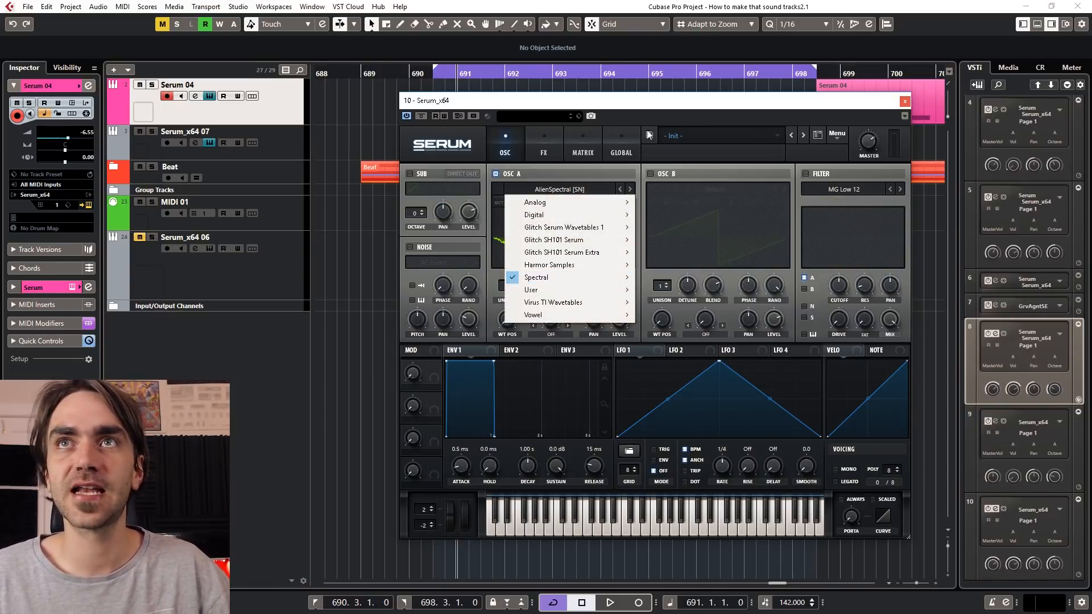
click(658, 103)
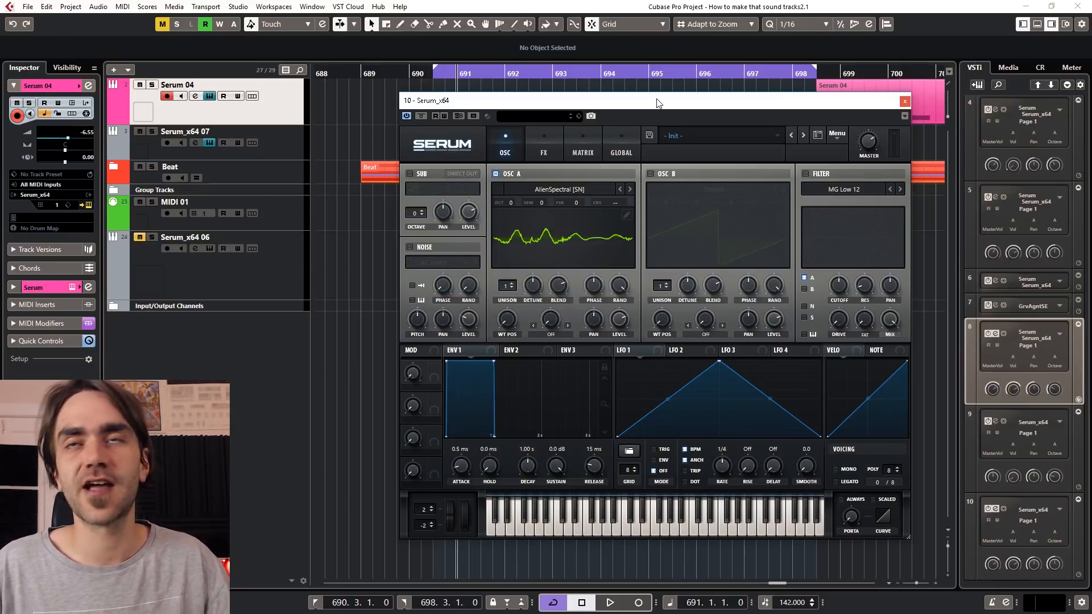
Step: Enable the S&H option for Chaos 1 in Serum's global settings and try out its rate
click(622, 151)
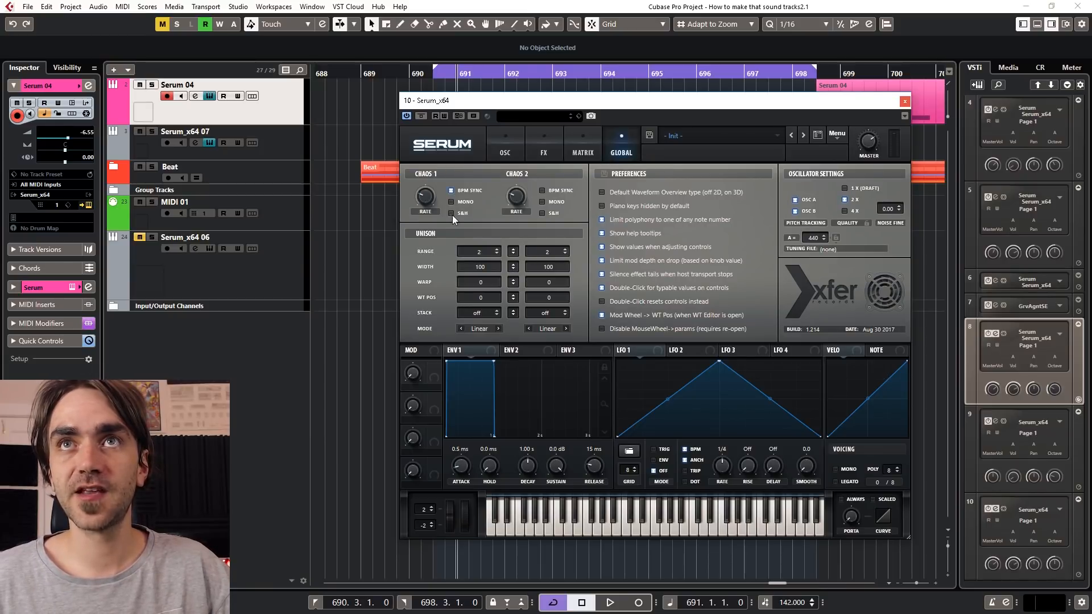
drag(431, 199, 441, 161)
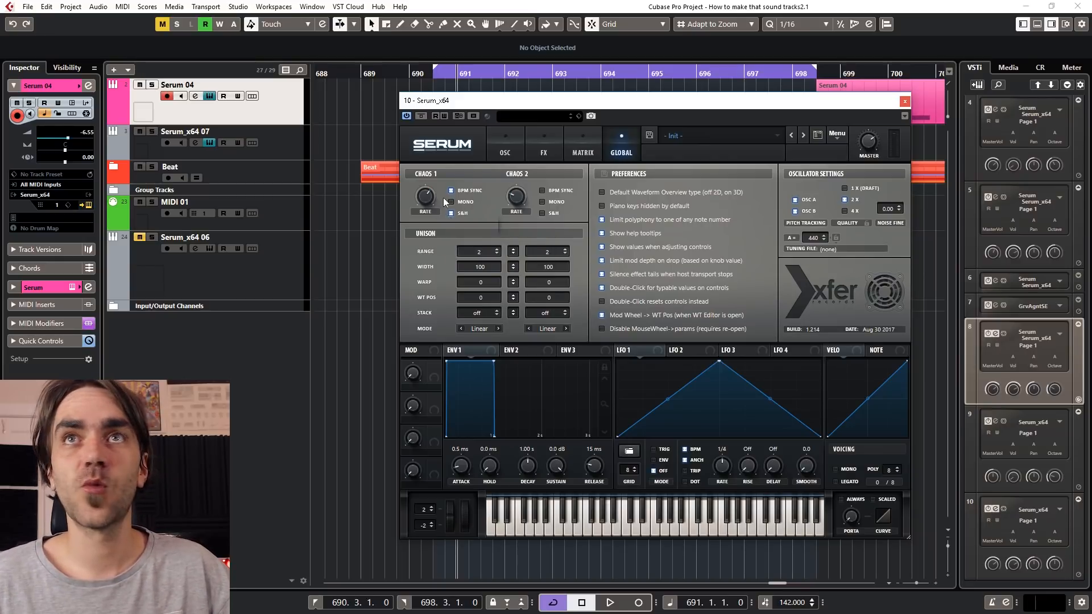
Step: Assign a Chaos modulation source to oscillator A's wavetable position and check the assignment in the modulation matrix
click(503, 143)
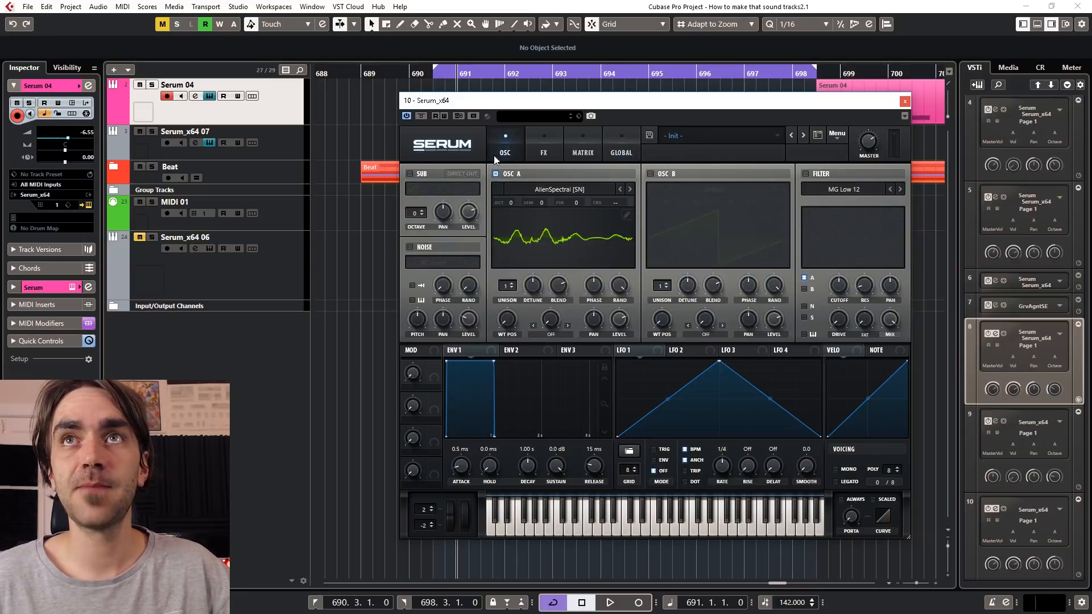
right_click(506, 321)
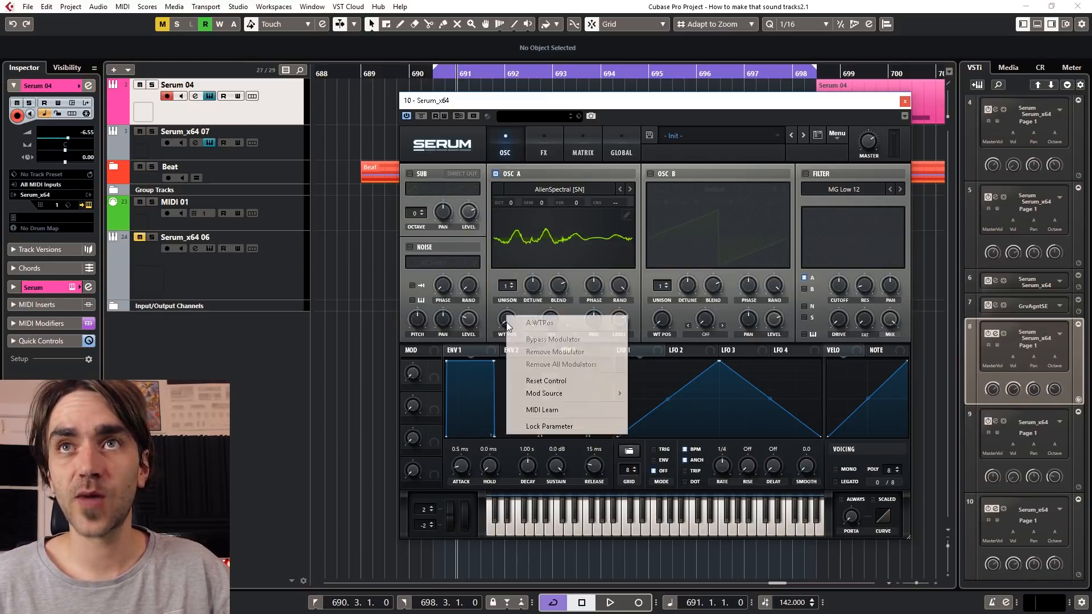
mouse_move(568, 393)
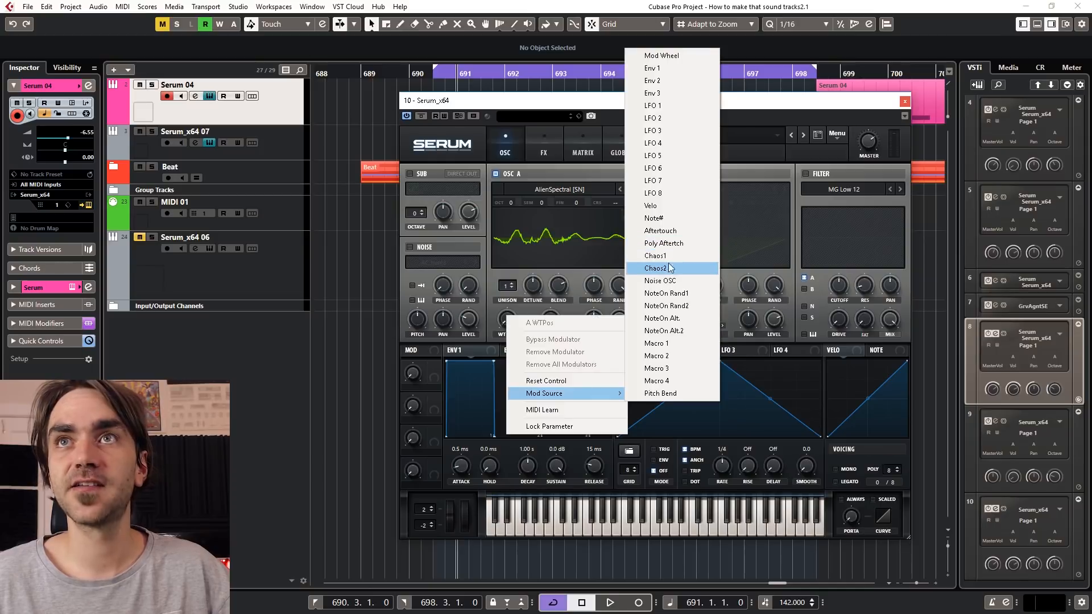
click(647, 267)
click(583, 144)
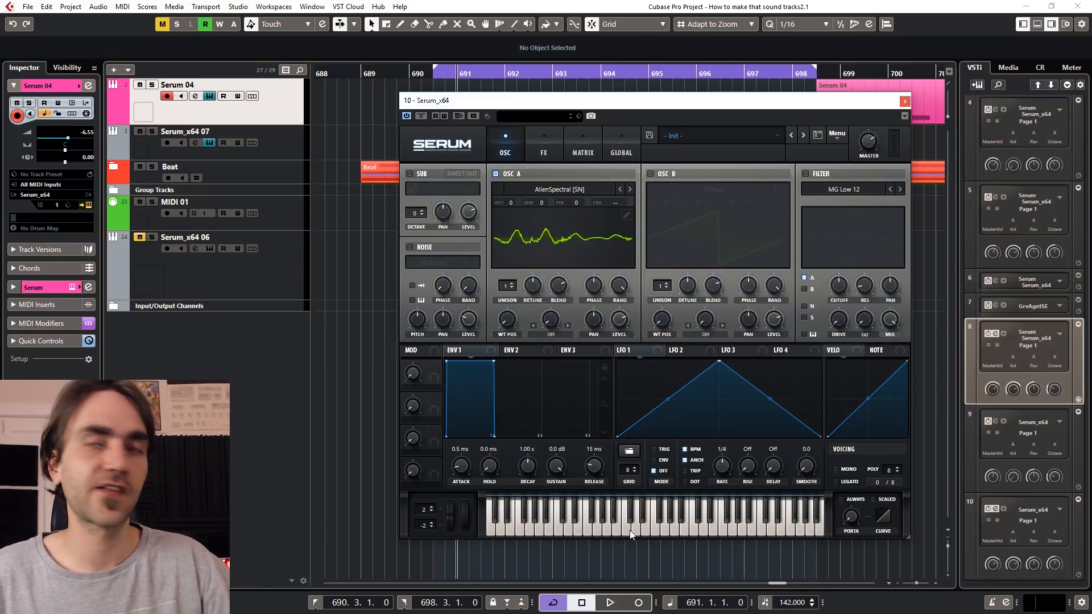
Step: Play a test note and set oscillator A's octave to -2
click(557, 527)
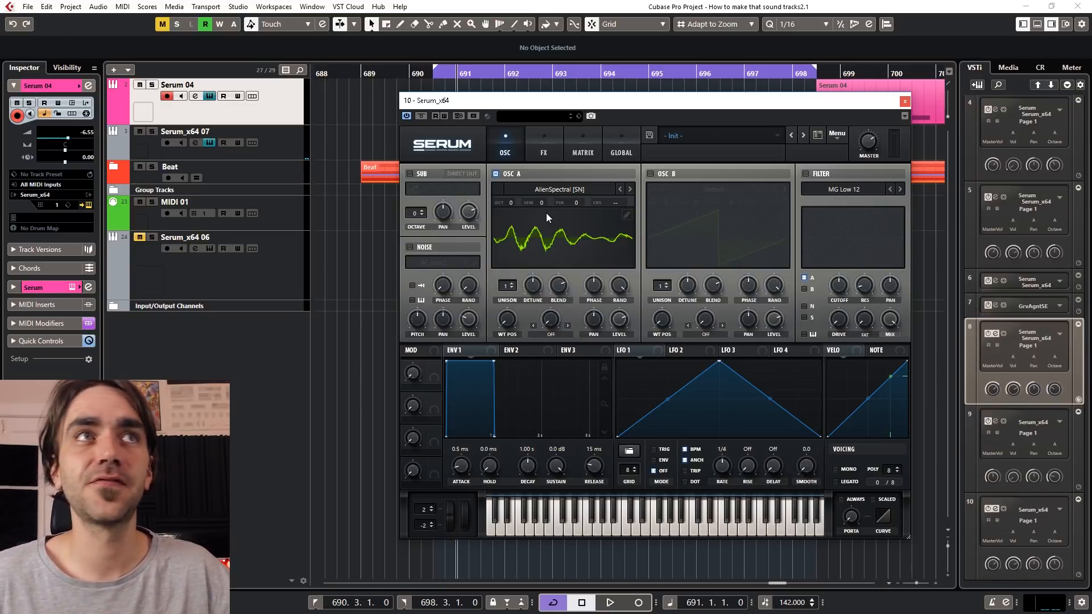
click(510, 202)
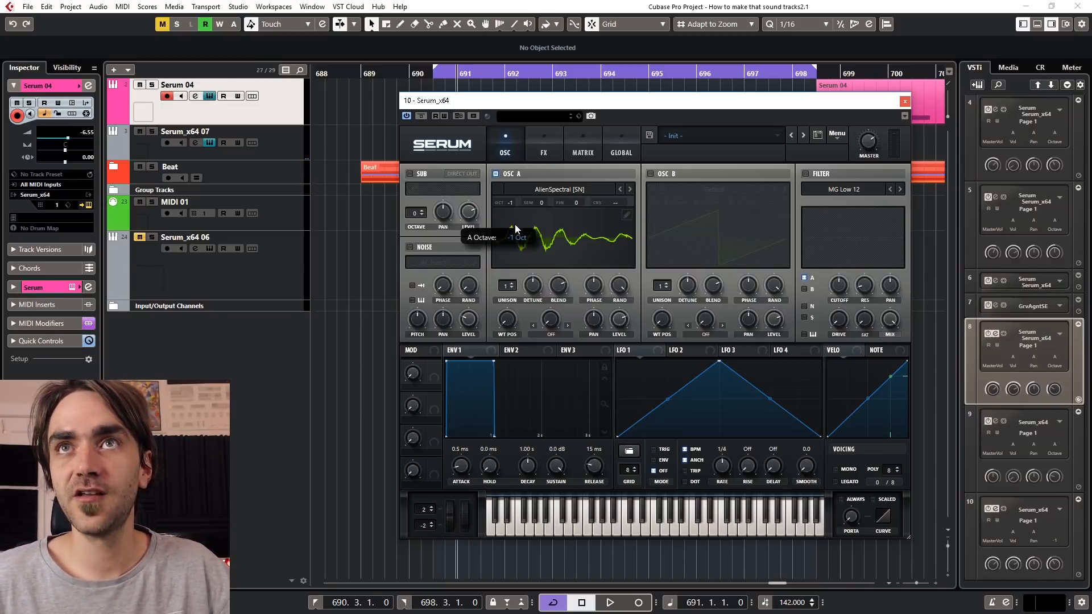
drag(515, 227, 510, 206)
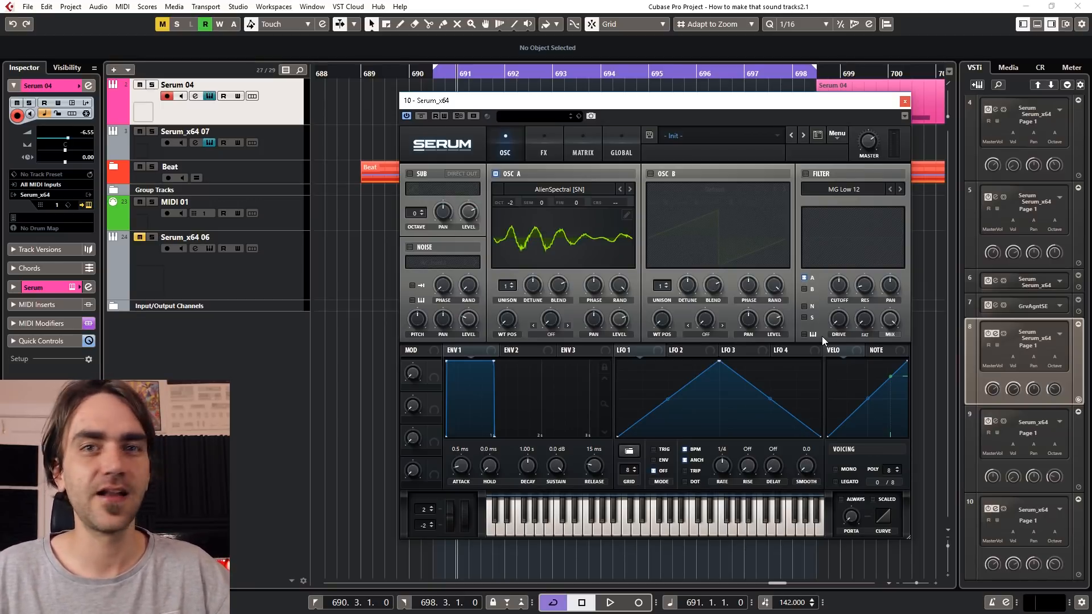
Step: Play low and higher notes on Serum's keyboard to audition the AlienSpectral [SN] wavetable
click(557, 527)
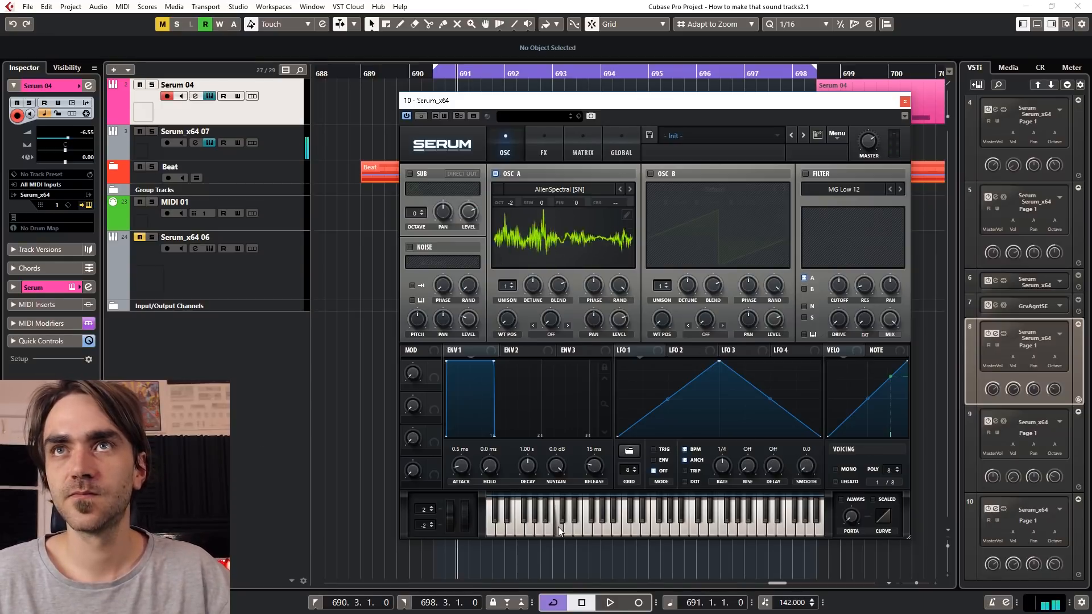
mouse_move(558, 526)
mouse_down()
mouse_move(541, 528)
mouse_move(626, 529)
mouse_up()
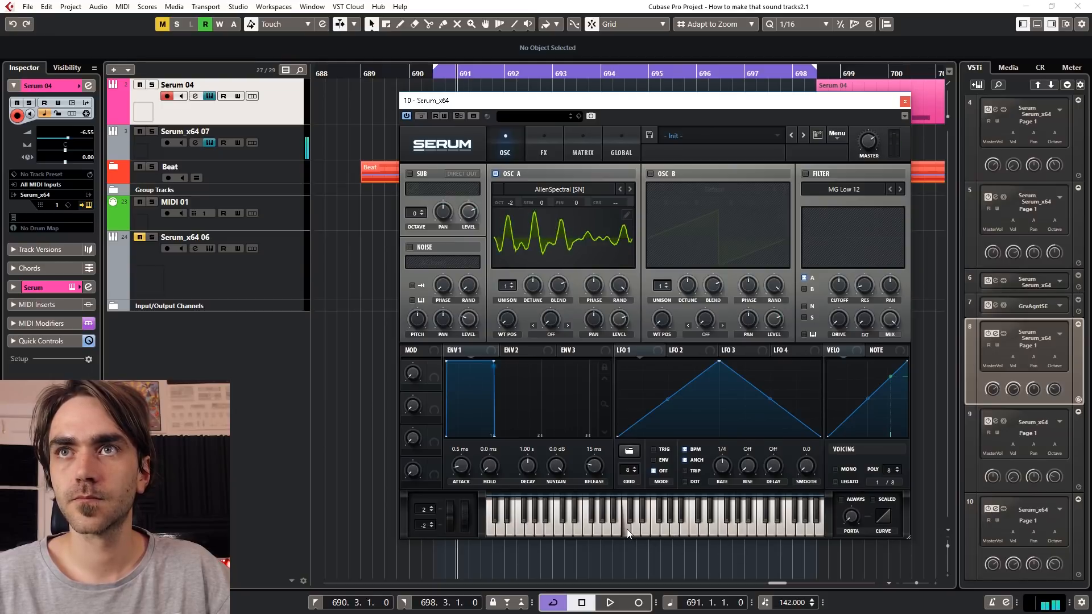
click(557, 530)
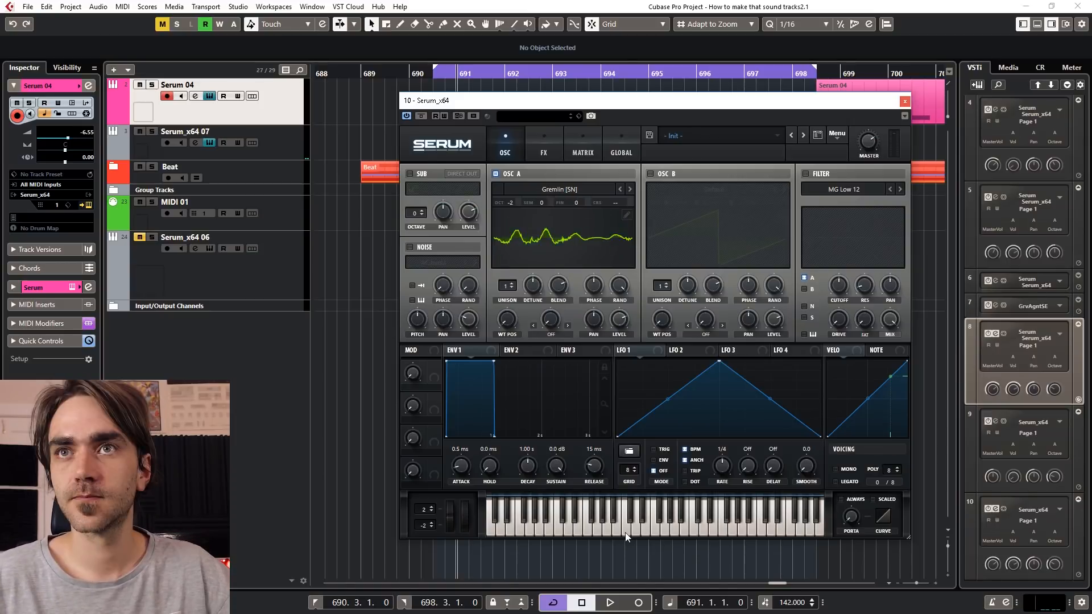
Step: Audition the Gremlin [SN], Monster 3 [SL] and Reesey Mess 1 [SL] wavetables in oscillator A, and settle on Squelchy FM 1 [SL]
click(625, 532)
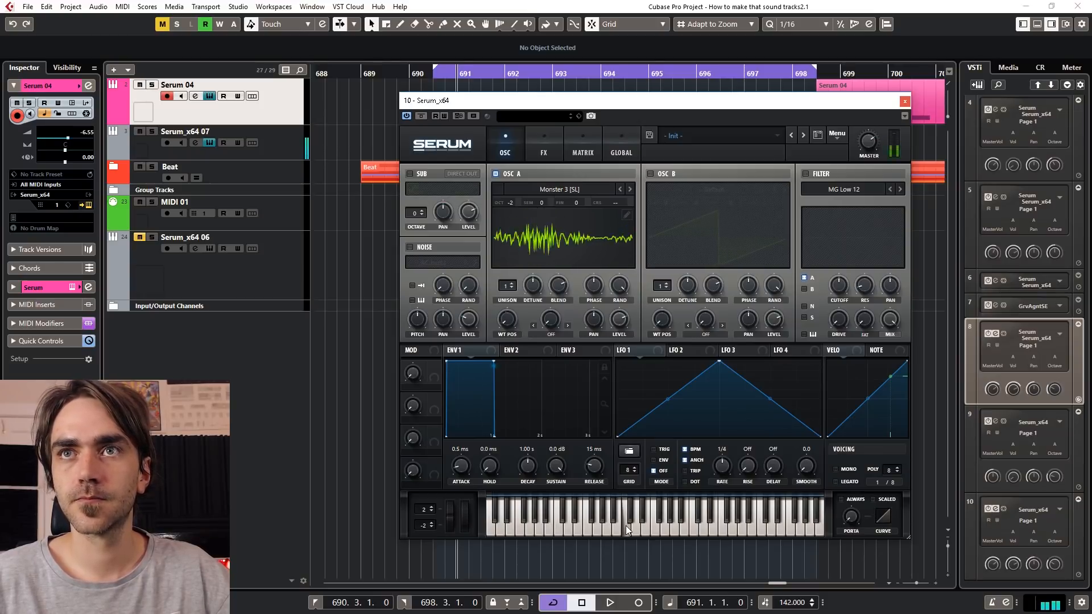
click(559, 530)
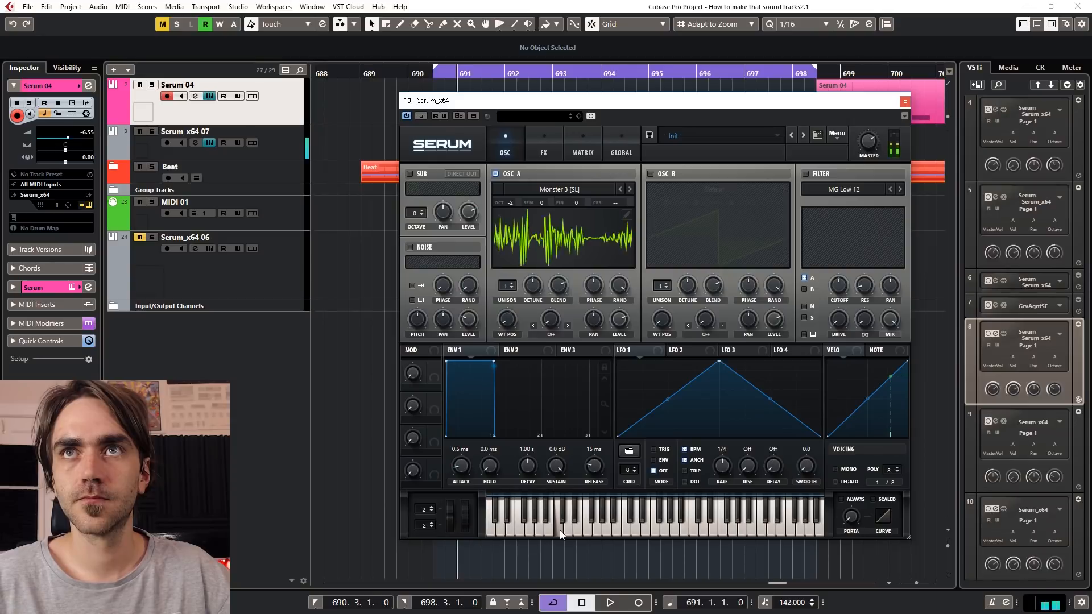
click(627, 528)
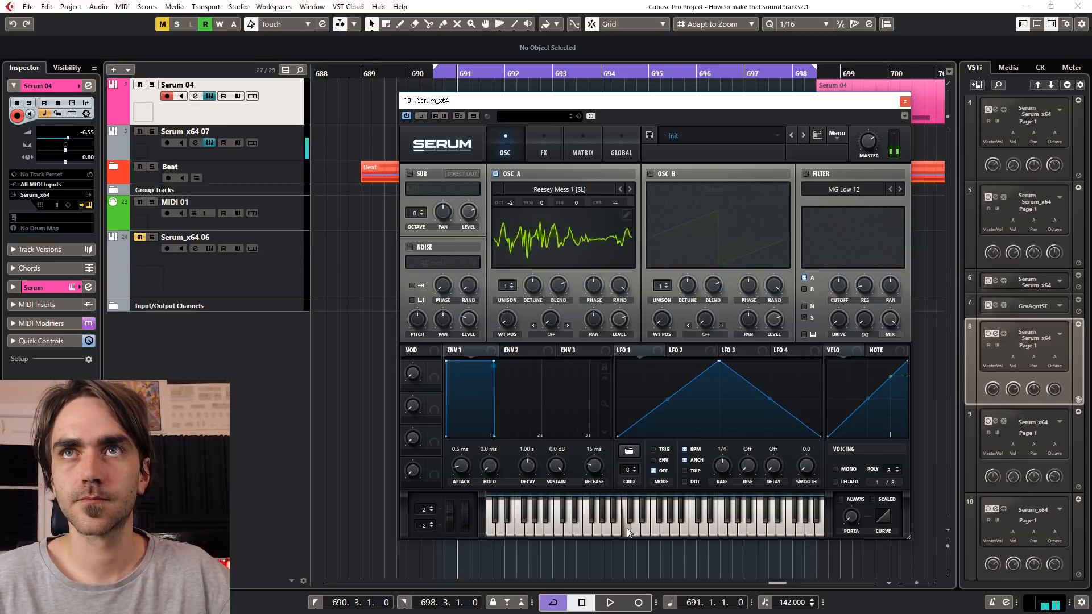
click(626, 527)
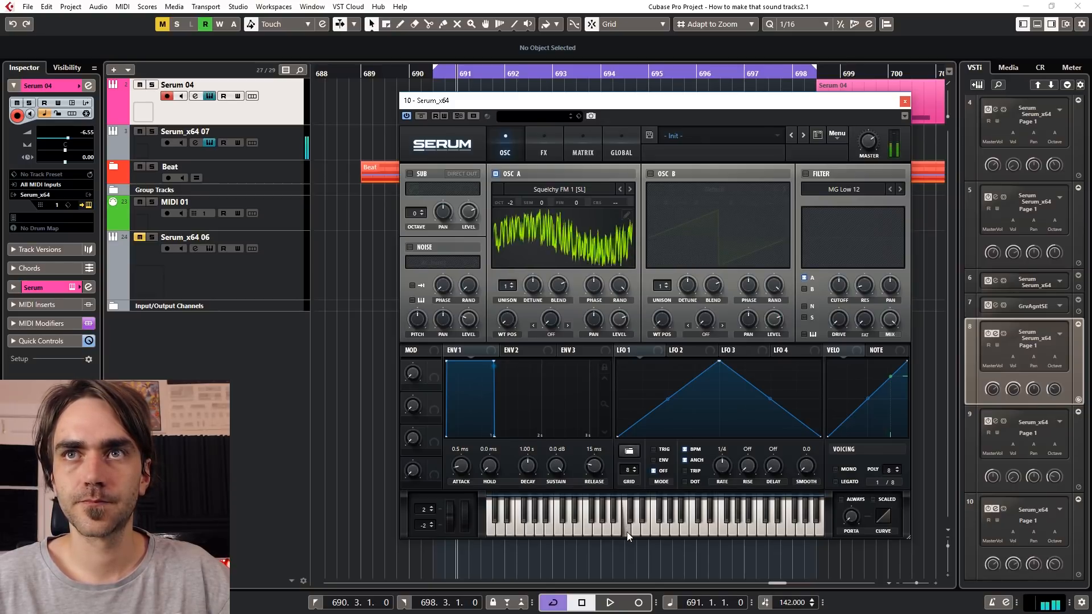
click(556, 527)
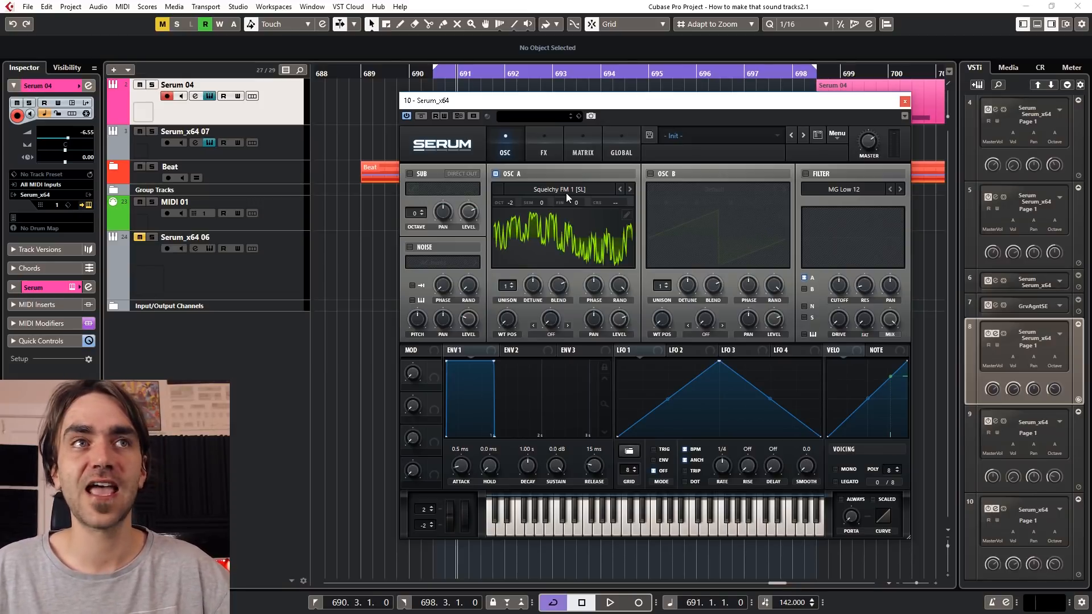
Step: Put away the Cubase project and Serum windows and switch to VCV Rack, showing the clock, sample-and-hold and scope patch
click(1027, 6)
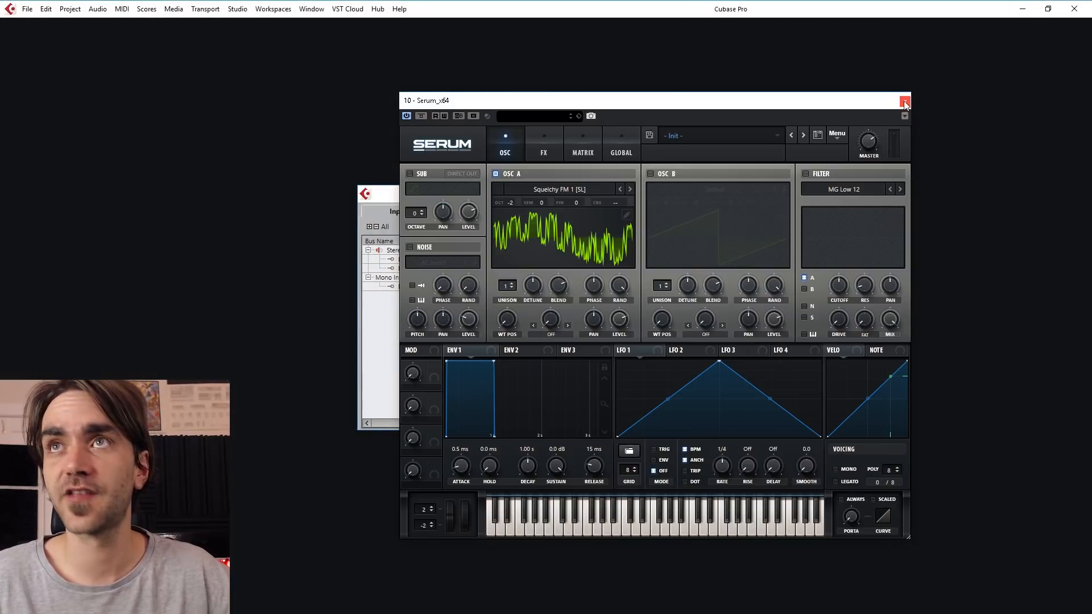
click(904, 103)
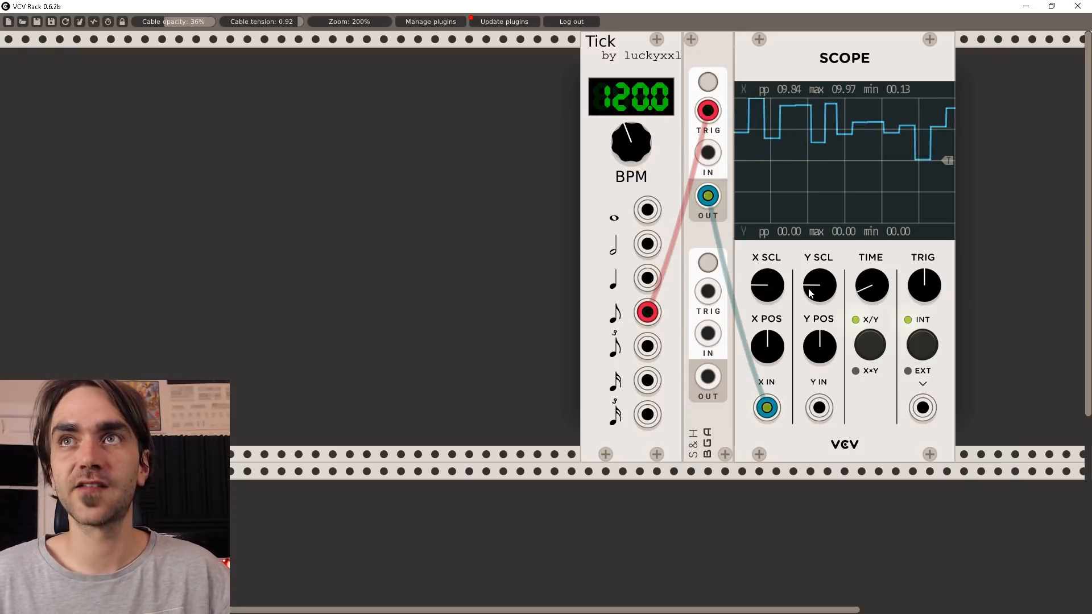
Step: Adjust the scope's X scale for the sample-and-hold signal
drag(767, 288, 768, 319)
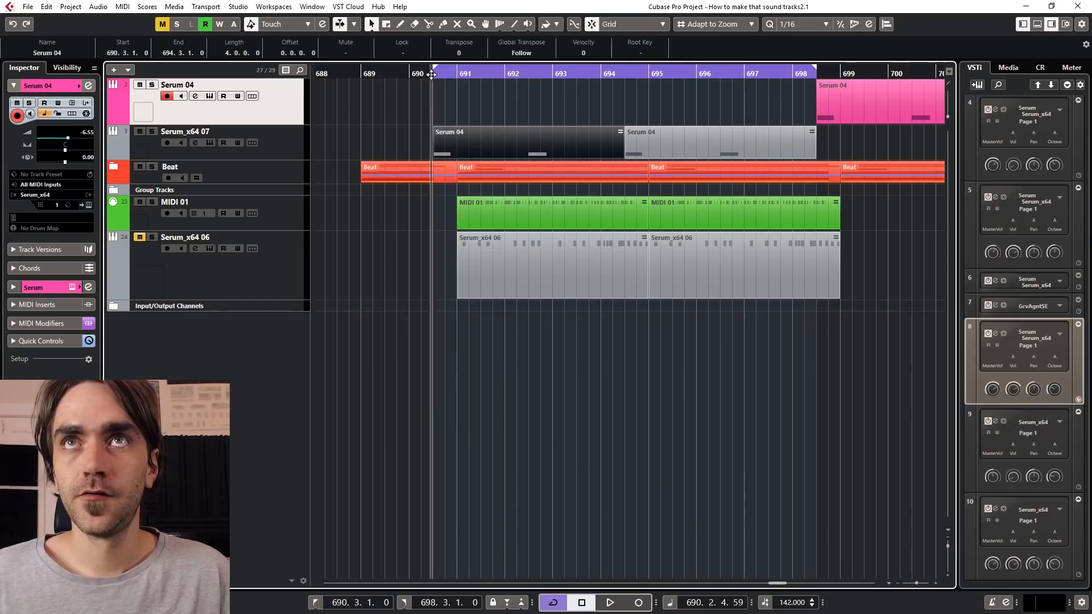
Step: Back in Cubase, open the Serum instrument on track Serum_x64 07 and pick a wavetable from oscillator A's Spectral category
click(431, 74)
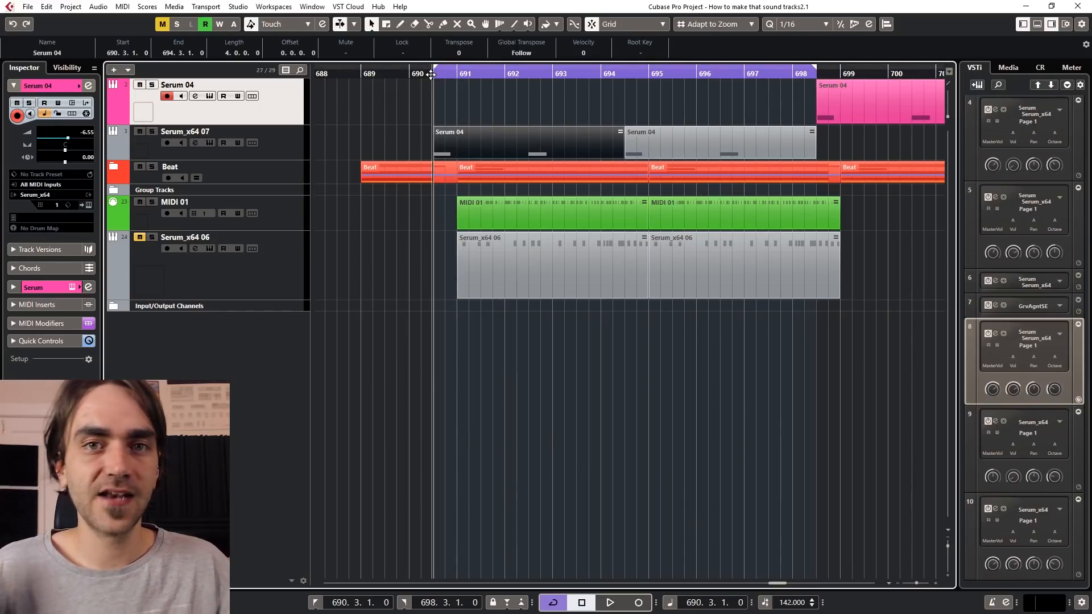
click(263, 148)
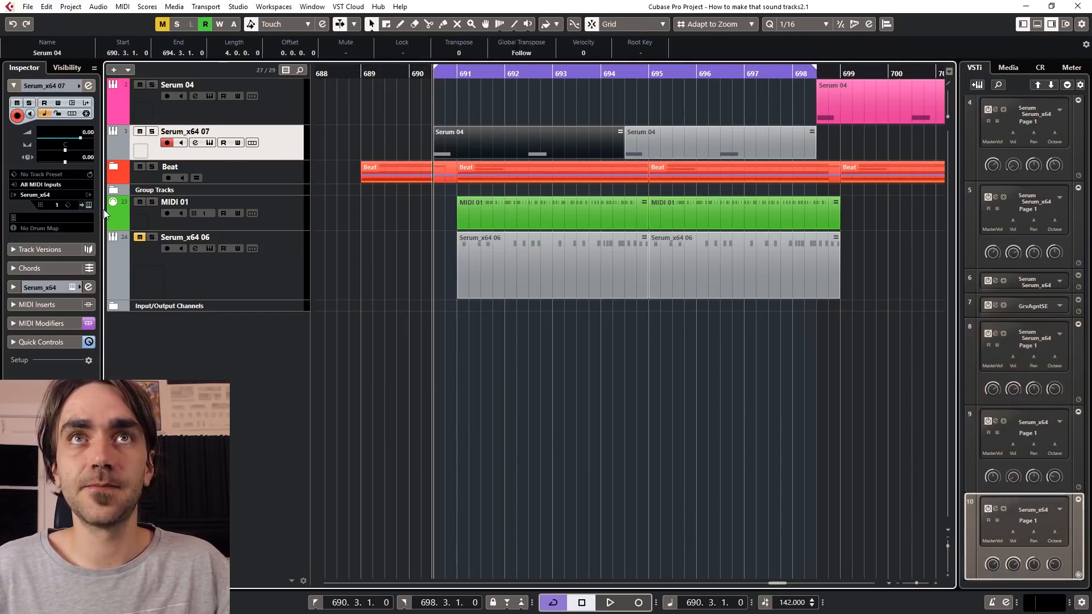
click(88, 206)
click(569, 189)
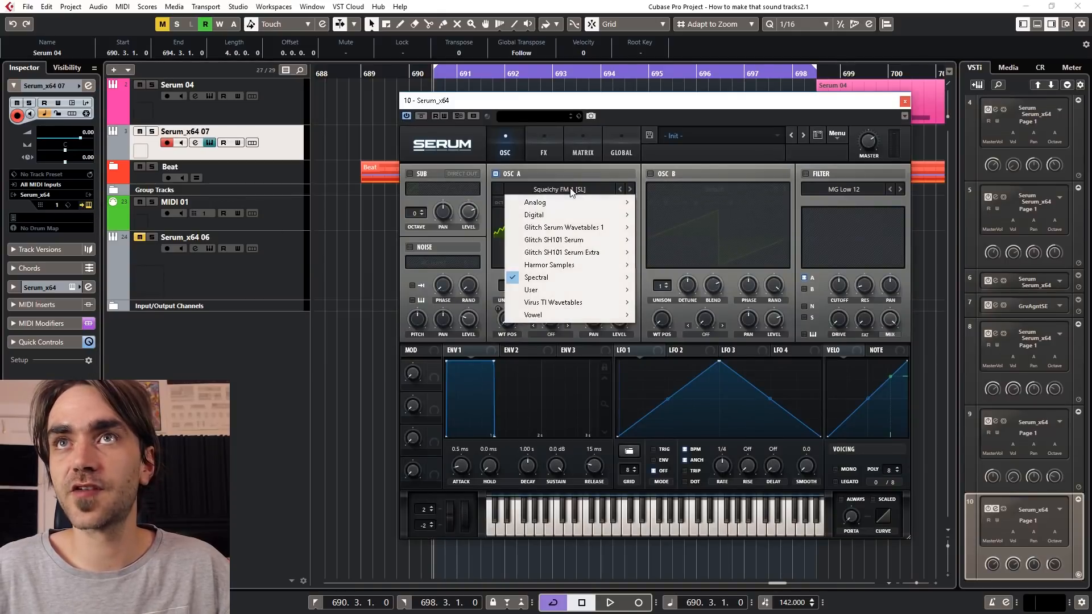
mouse_move(569, 278)
click(701, 281)
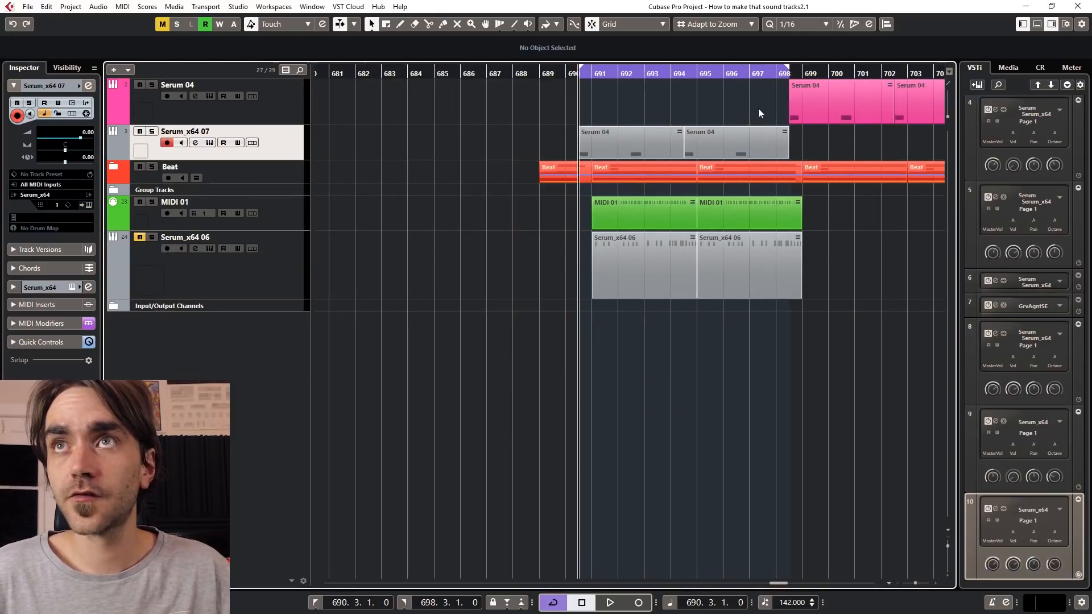
Step: Open the first Serum 04 part on track Serum_x64 07 and lengthen both C3 notes to two bars, filling the part
click(830, 101)
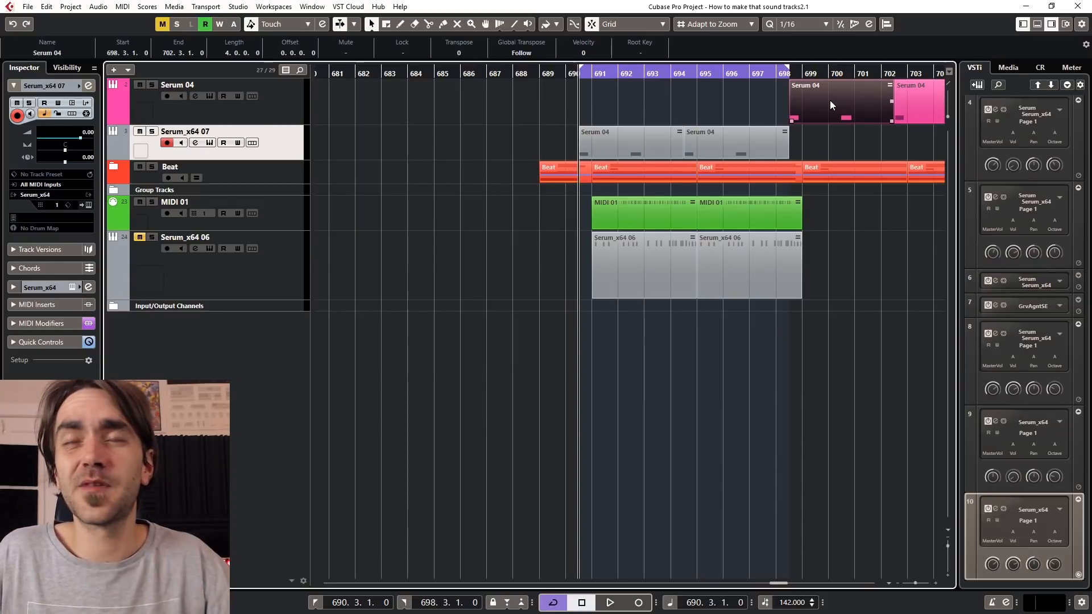
click(612, 145)
scroll(612, 147, right, 3)
scroll(480, 153, up, 3)
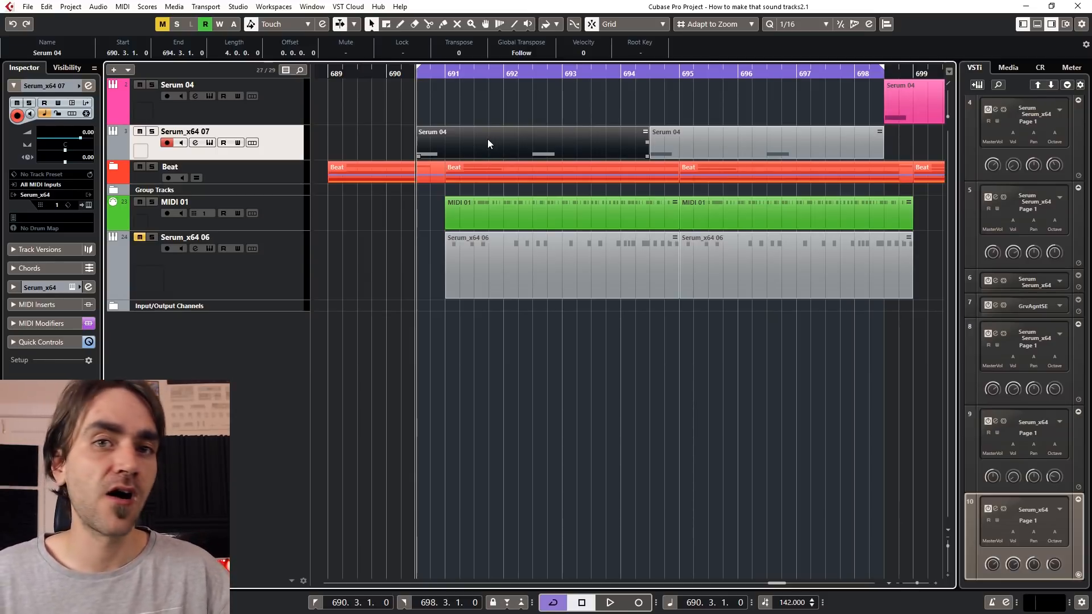
double_click(487, 138)
drag(551, 342, 193, 365)
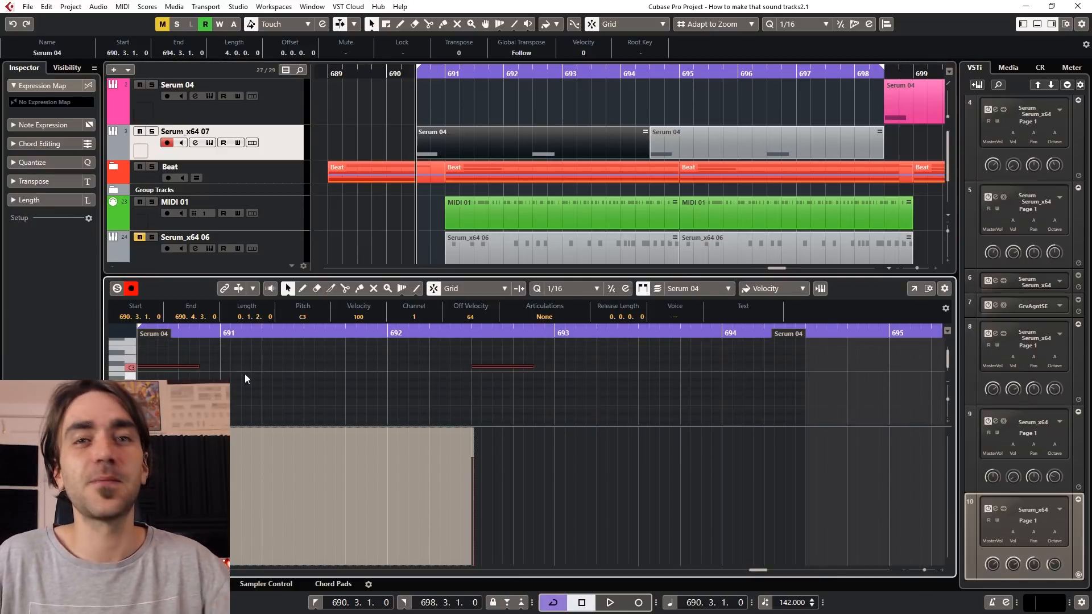
drag(198, 367, 471, 369)
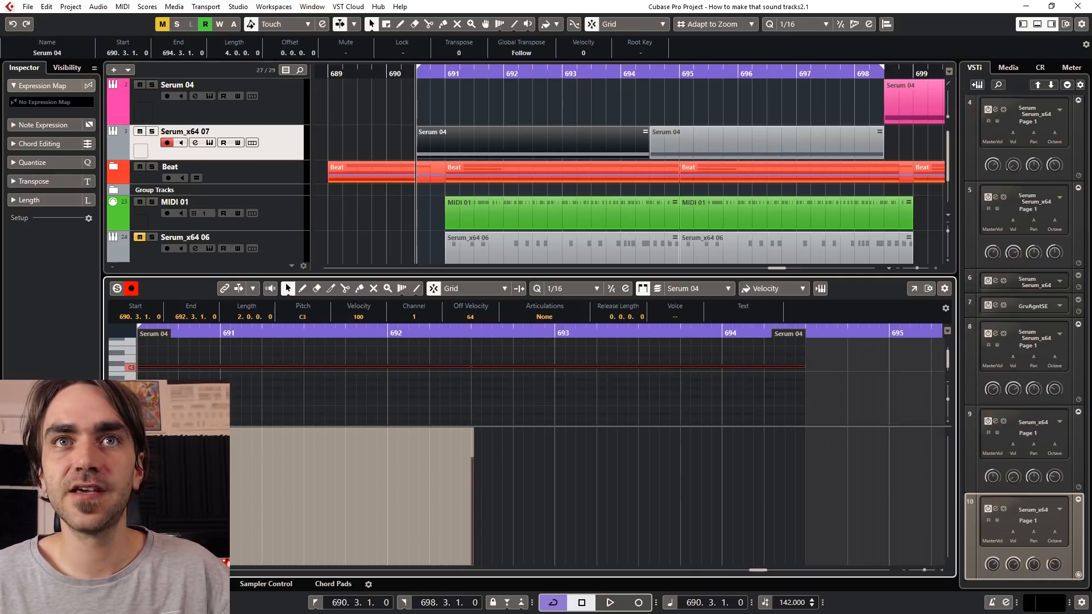
key(ctrl+e)
Step: Render both Serum 04 parts on track Serum_x64 07 in place with the current settings
click(766, 120)
drag(742, 104, 571, 146)
right_click(547, 138)
mouse_move(606, 200)
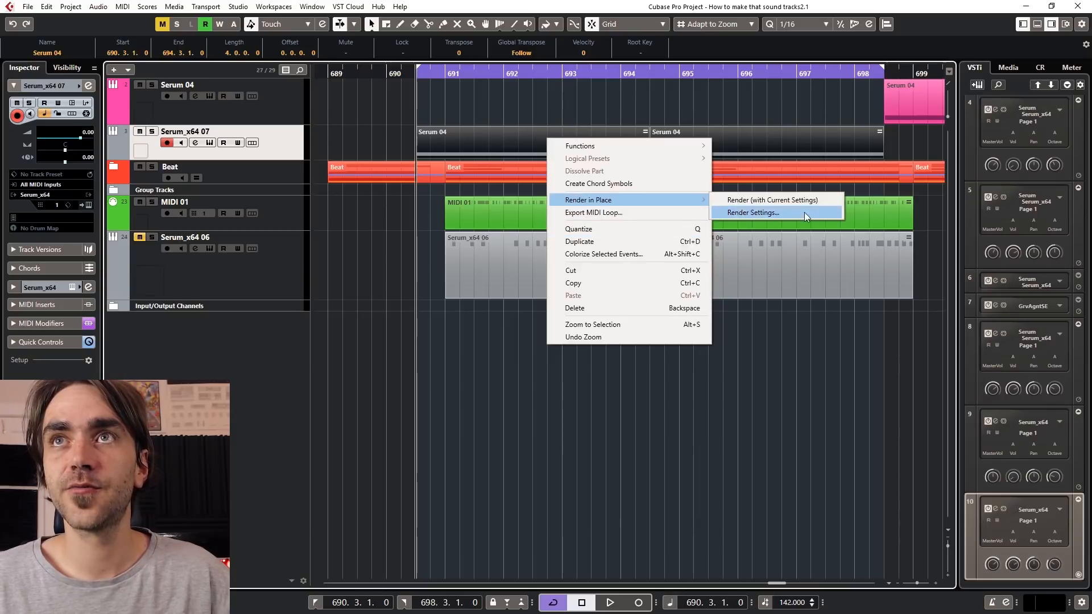
click(789, 199)
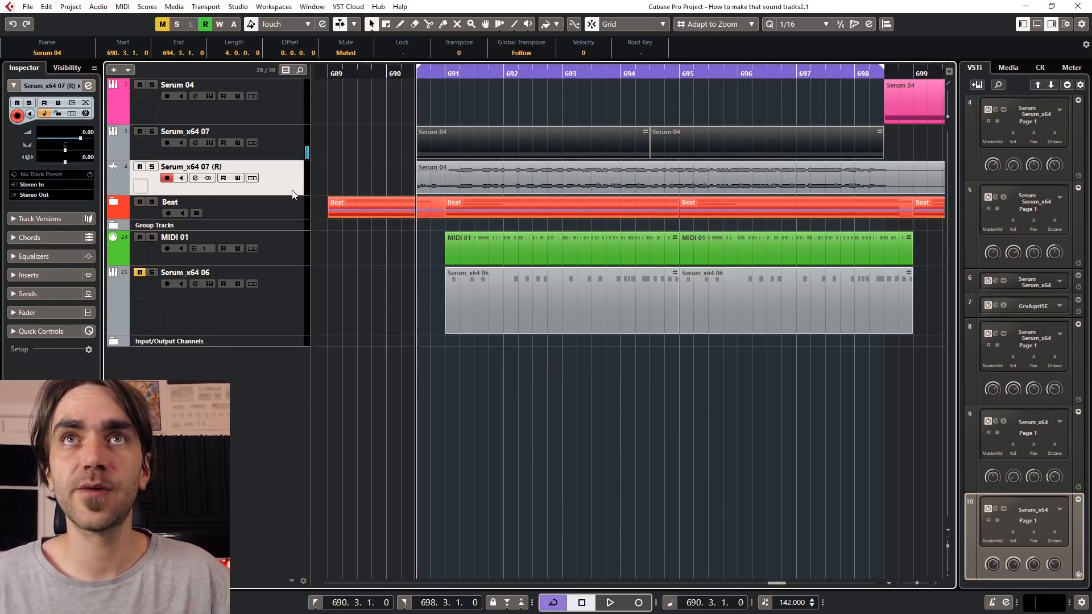
Step: Enlarge and solo the rendered audio track, and split its event into repeated half-bar slices
drag(285, 196, 275, 244)
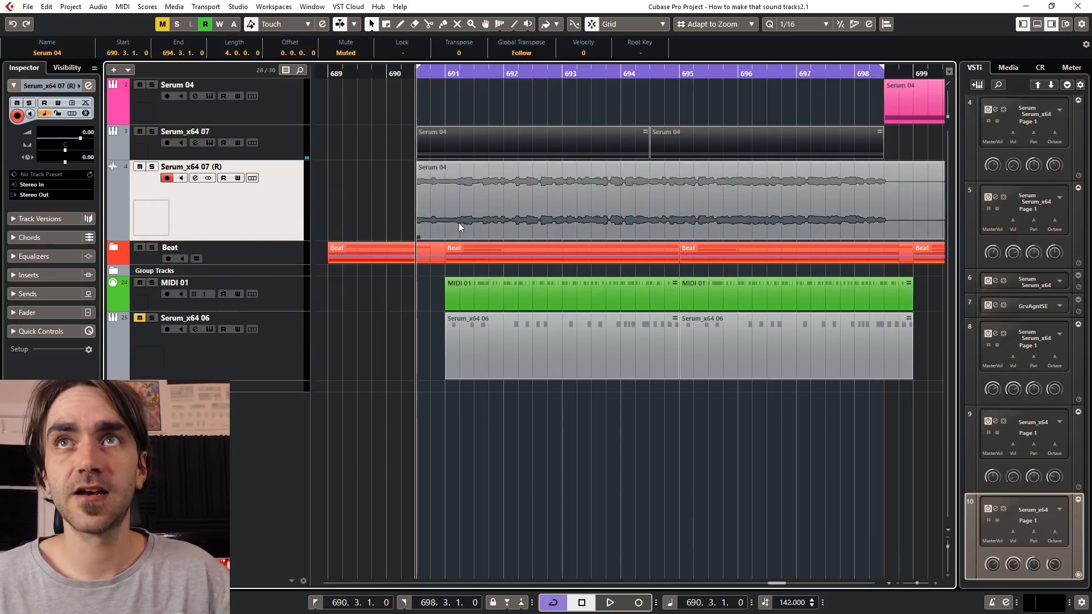
click(152, 167)
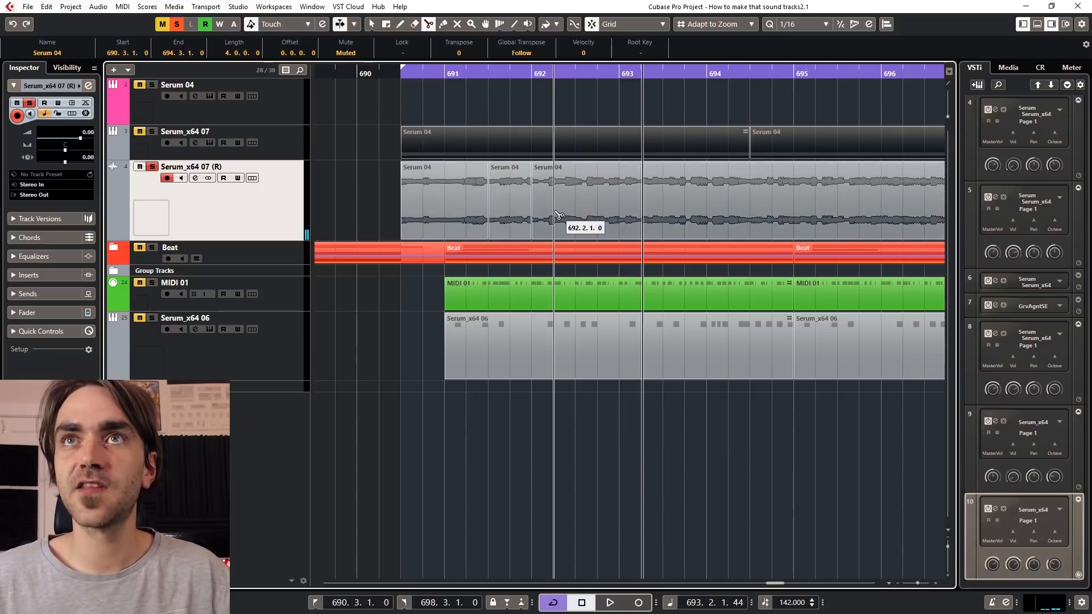
alt+click(571, 216)
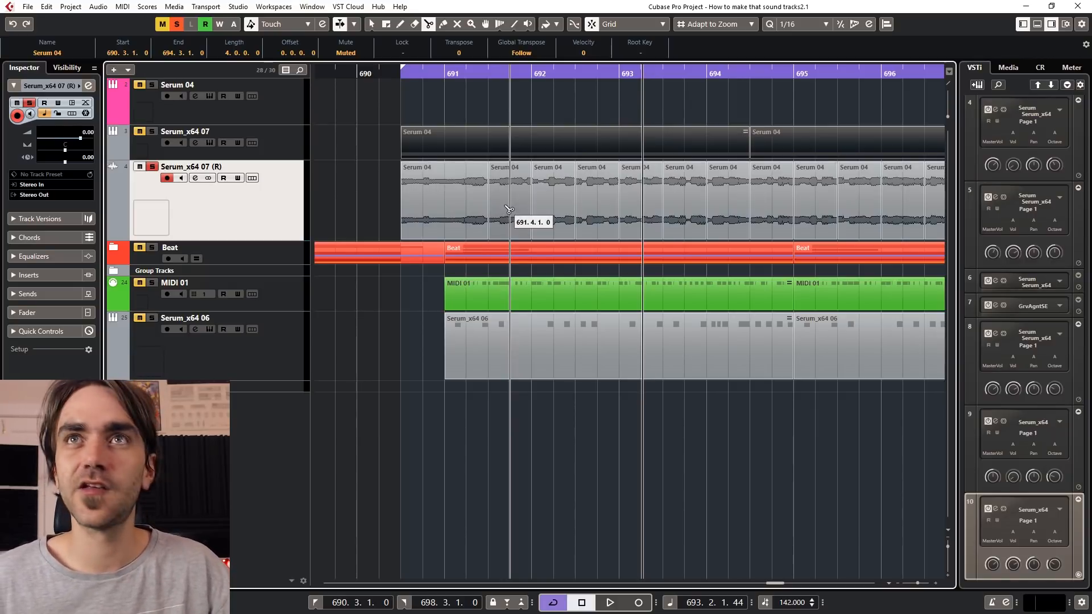
Step: Audition the rendered slices in playback and mute the unwanted ones, keeping those at 691.3, 692.3, 693.3, 695.1 and 697.1
click(457, 24)
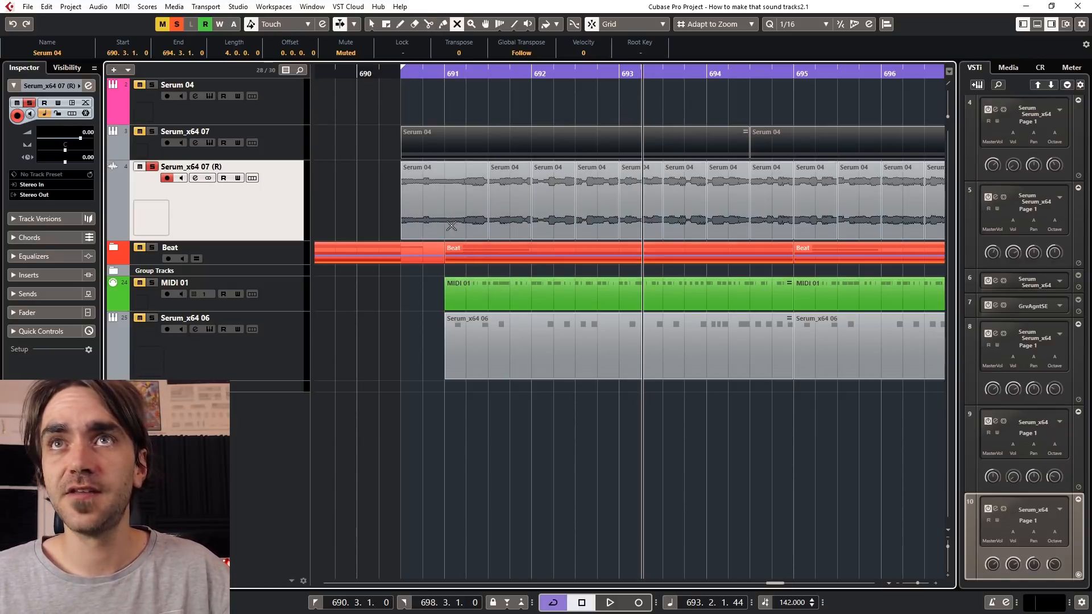
click(443, 196)
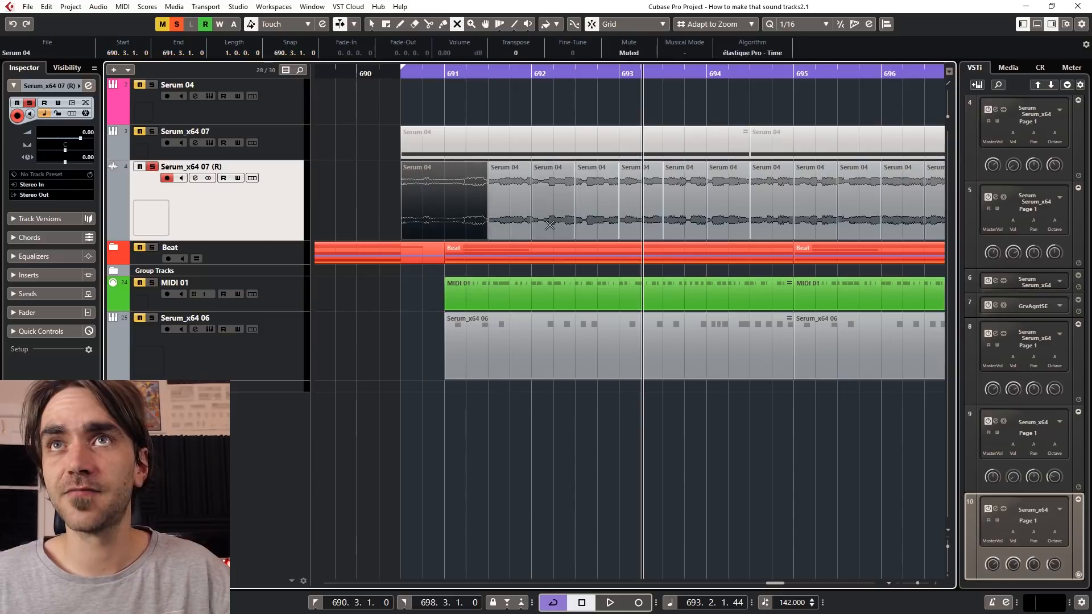
click(397, 75)
key(space)
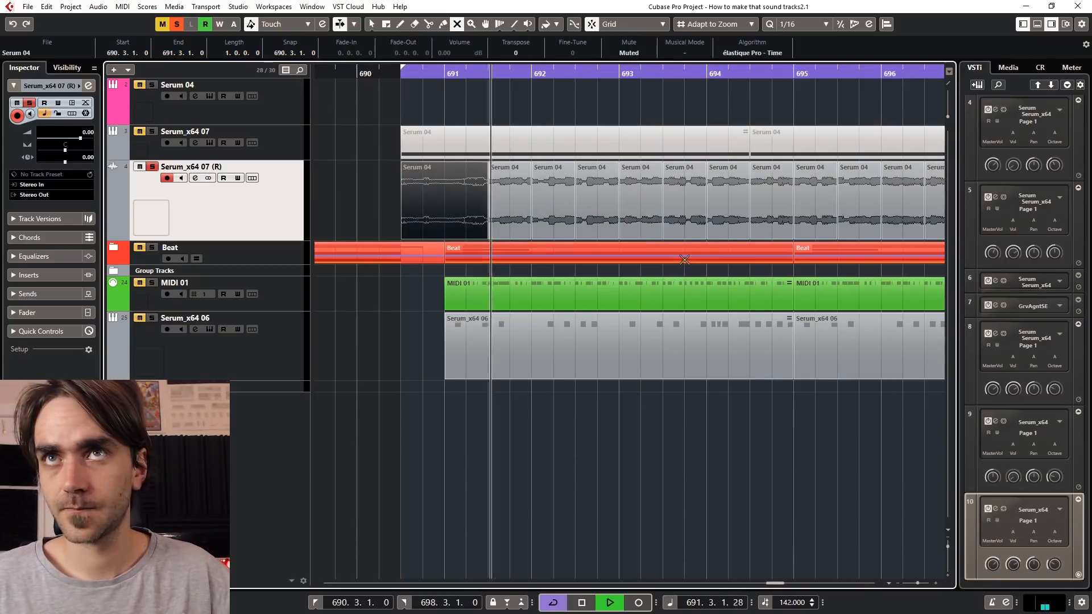
click(561, 208)
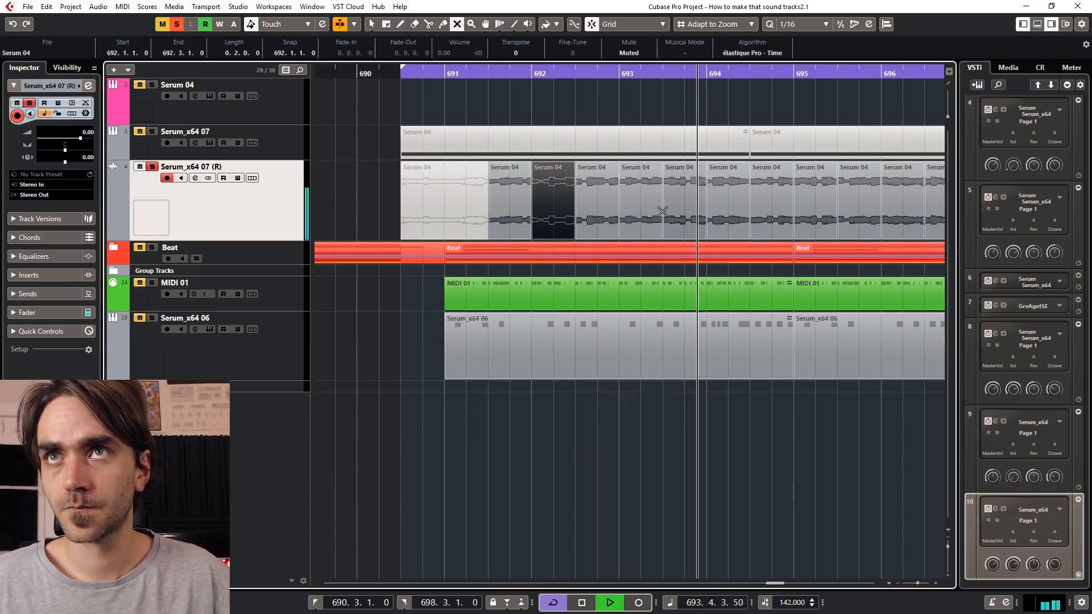
click(641, 215)
click(725, 215)
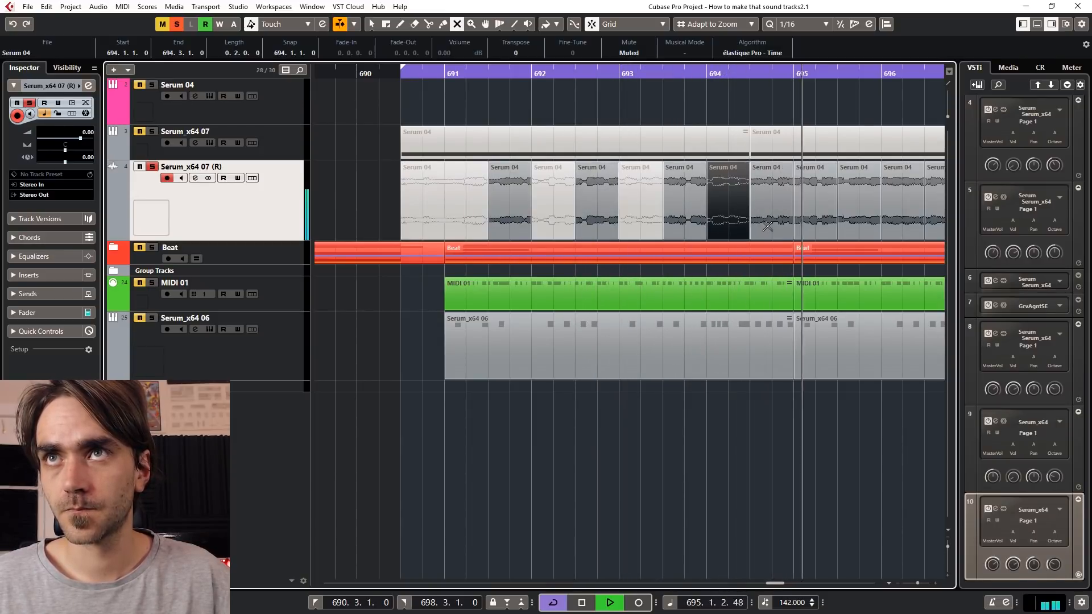
click(770, 219)
click(852, 223)
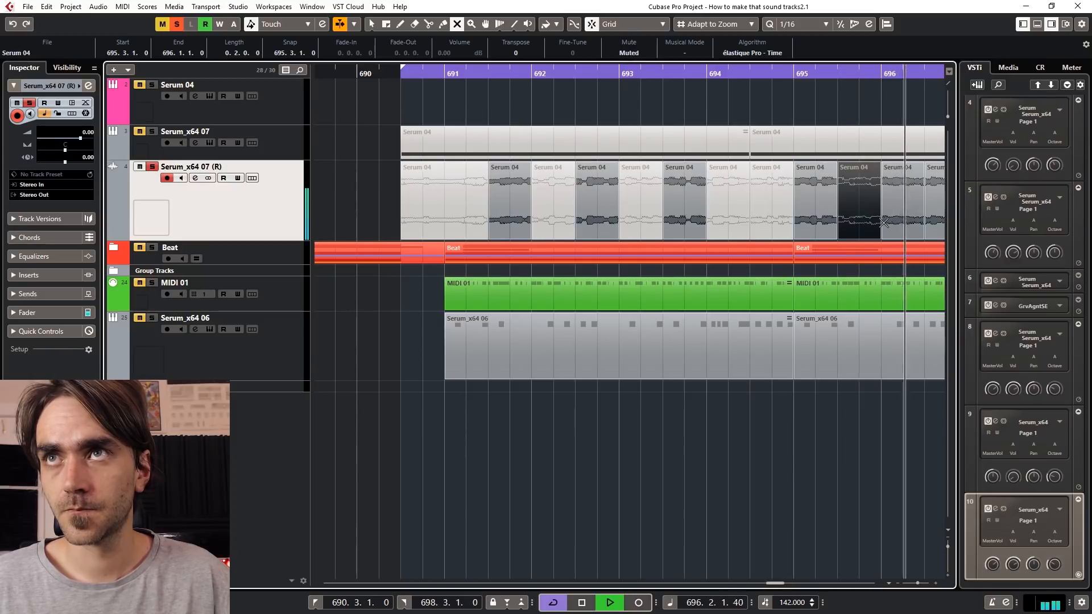
click(904, 221)
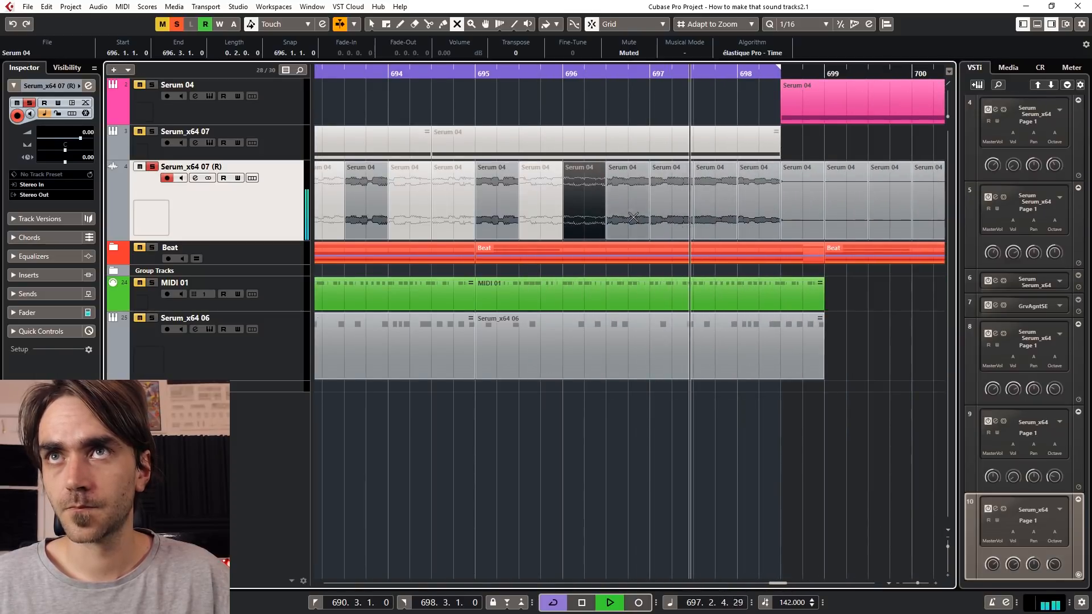
click(628, 221)
click(726, 221)
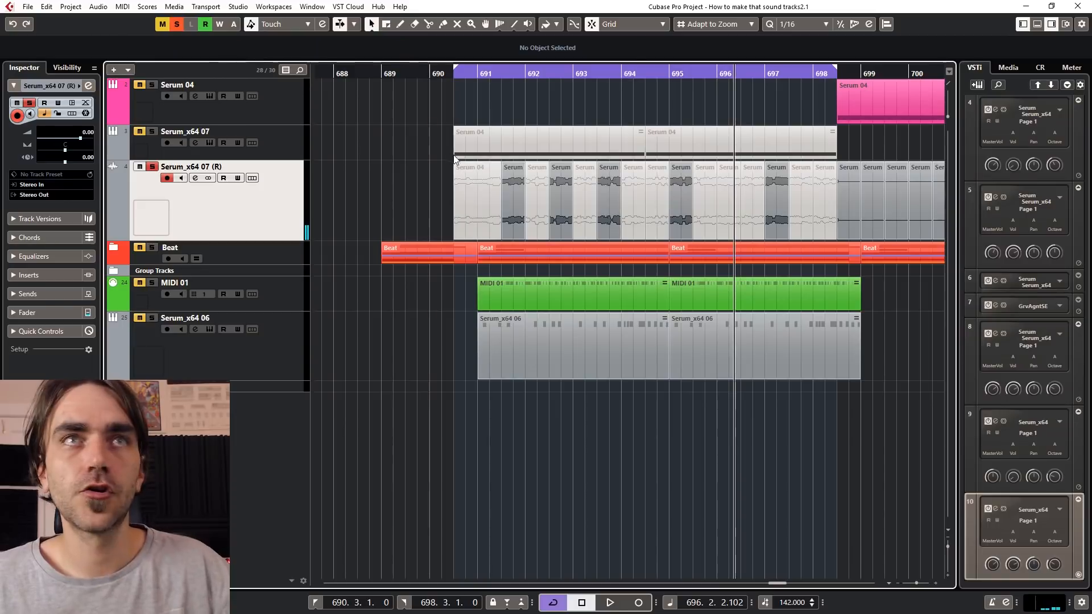
Step: Delete the muted slices between 690.3 and 698.3 on the rendered track
click(477, 227)
key(Delete)
click(530, 207)
key(Delete)
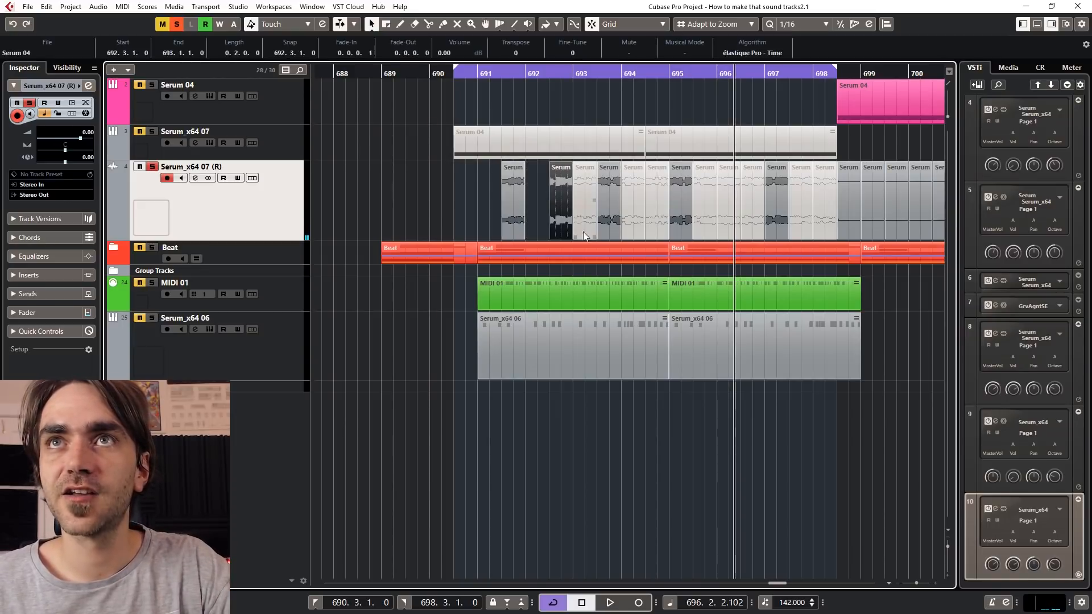
click(583, 230)
key(Delete)
click(638, 213)
key(Delete)
key(Delete)
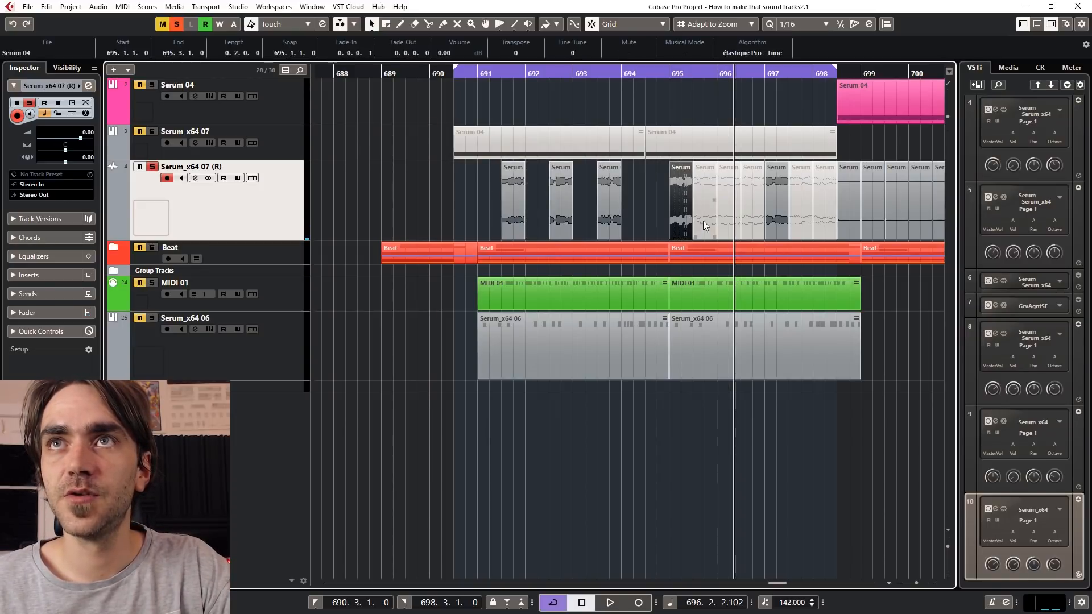
click(703, 221)
key(Delete)
key(Delete)
key(Delete)
click(794, 222)
key(Delete)
Step: Delete all leftover silent slices after 698.3 on the rendered track
drag(794, 222, 923, 220)
key(Delete)
scroll(772, 206, down, 3)
scroll(772, 206, down, 2)
drag(772, 207, 910, 205)
key(Delete)
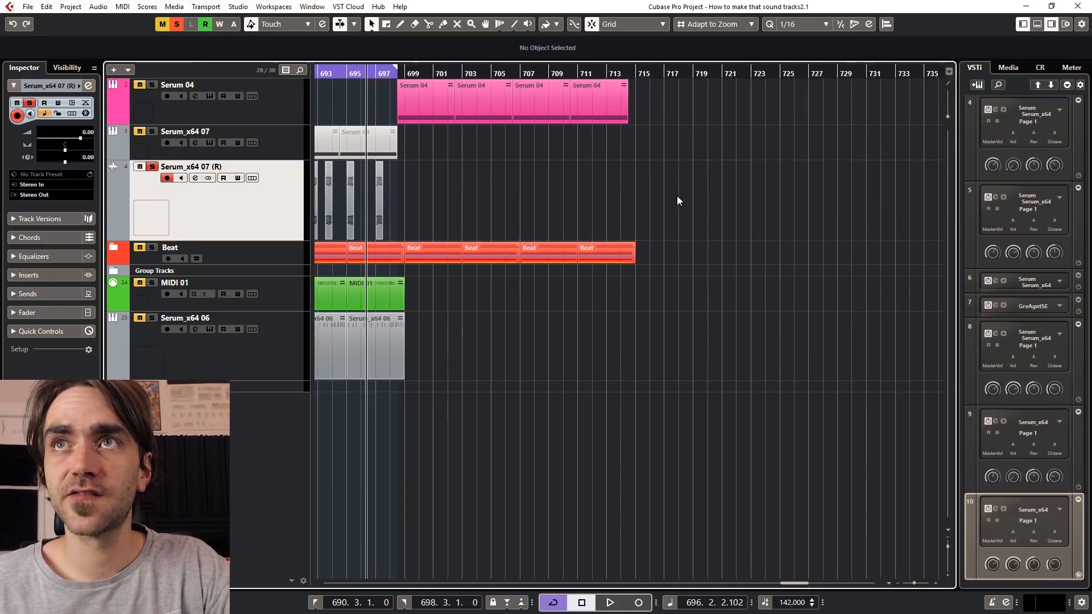
Step: Move all five kept slices one bar earlier so the first one starts at 690.3
scroll(676, 196, left, 2)
scroll(493, 182, up, 4)
scroll(519, 169, left, 2)
drag(788, 184, 401, 197)
scroll(430, 198, up, 3)
drag(508, 217, 426, 223)
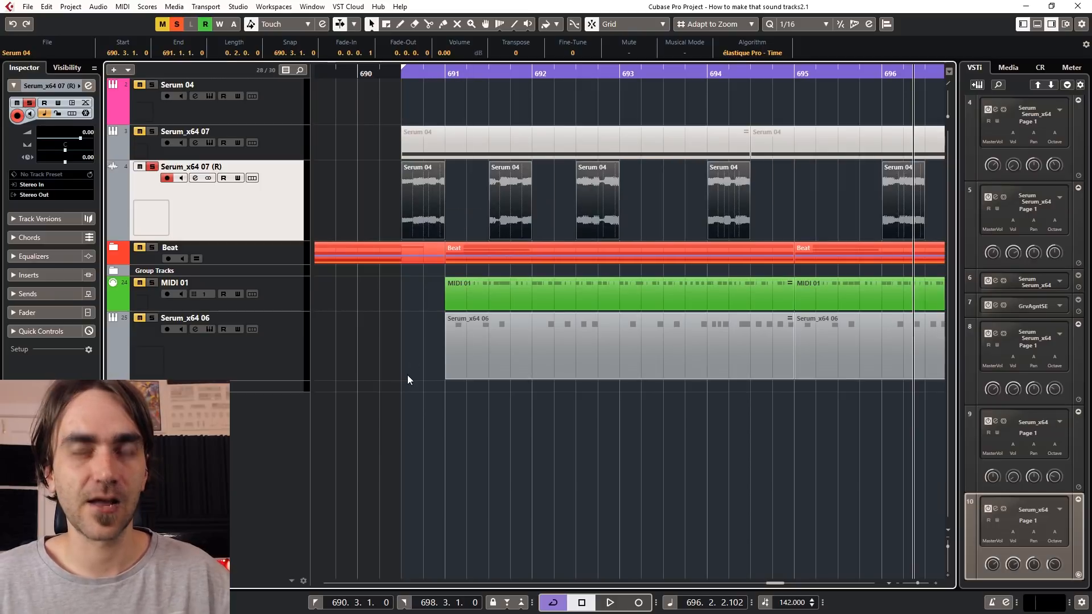
click(407, 374)
Step: Space the last four slices two bars apart, starting at 692.3, 694.3, 696.3 and 698.3
scroll(513, 273, down, 2)
scroll(497, 251, down, 2)
scroll(495, 249, right, 1)
drag(715, 200, 504, 220)
scroll(431, 224, up, 3)
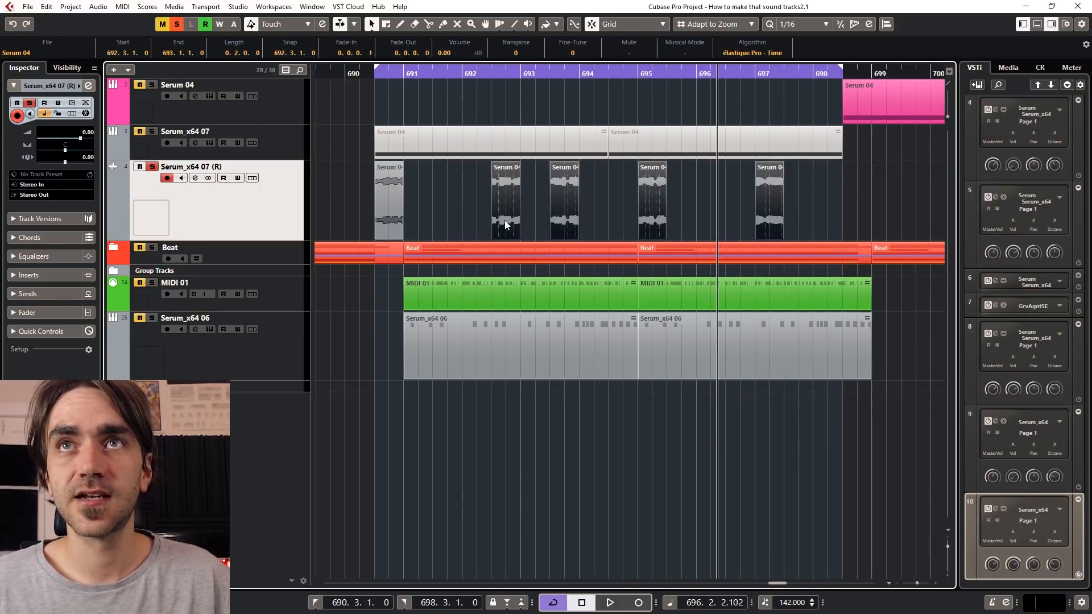
drag(855, 185, 541, 212)
drag(911, 192, 323, 209)
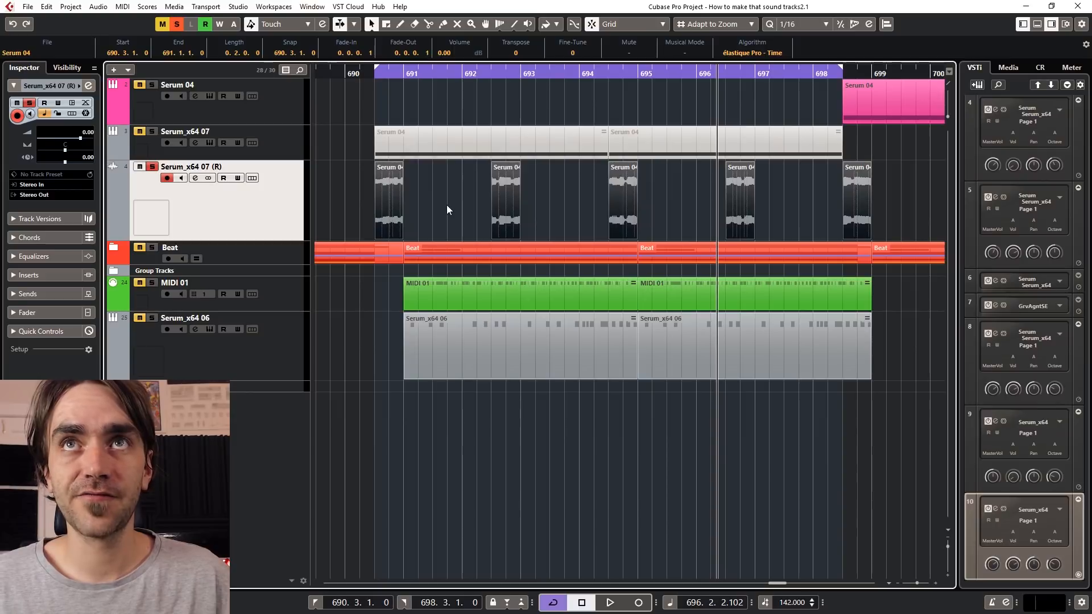
scroll(441, 199, down, 3)
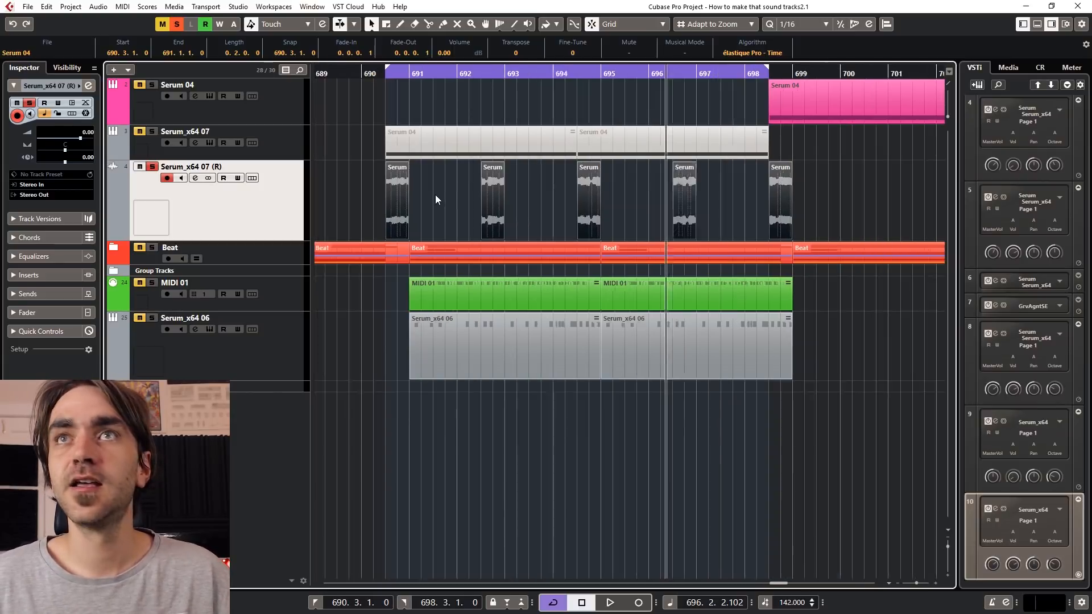
click(341, 193)
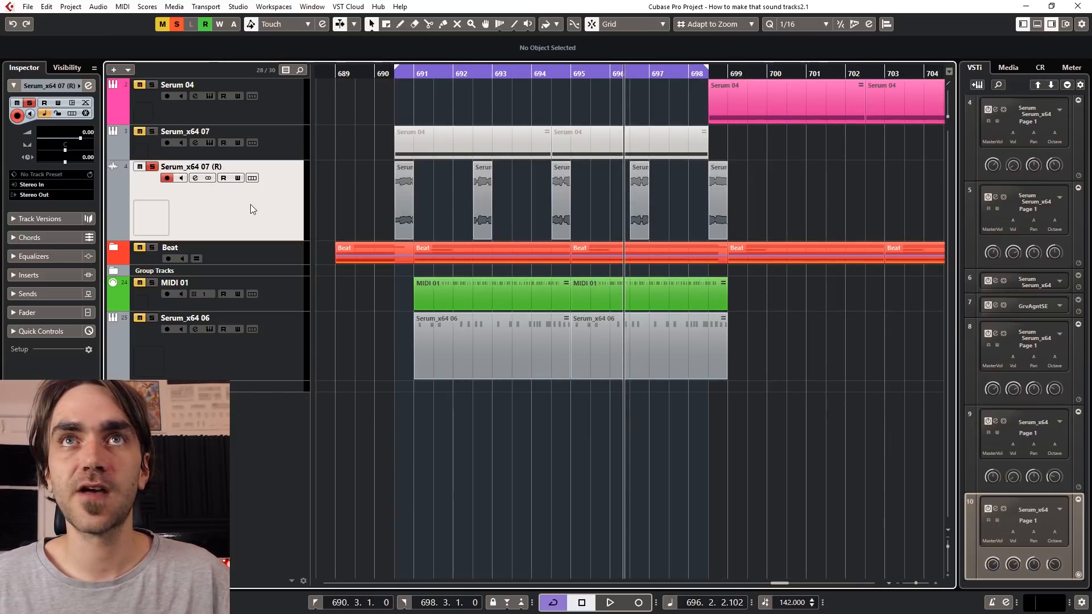
Step: Insert the ColourCopy delay in the second insert slot of the rendered audio track
click(90, 84)
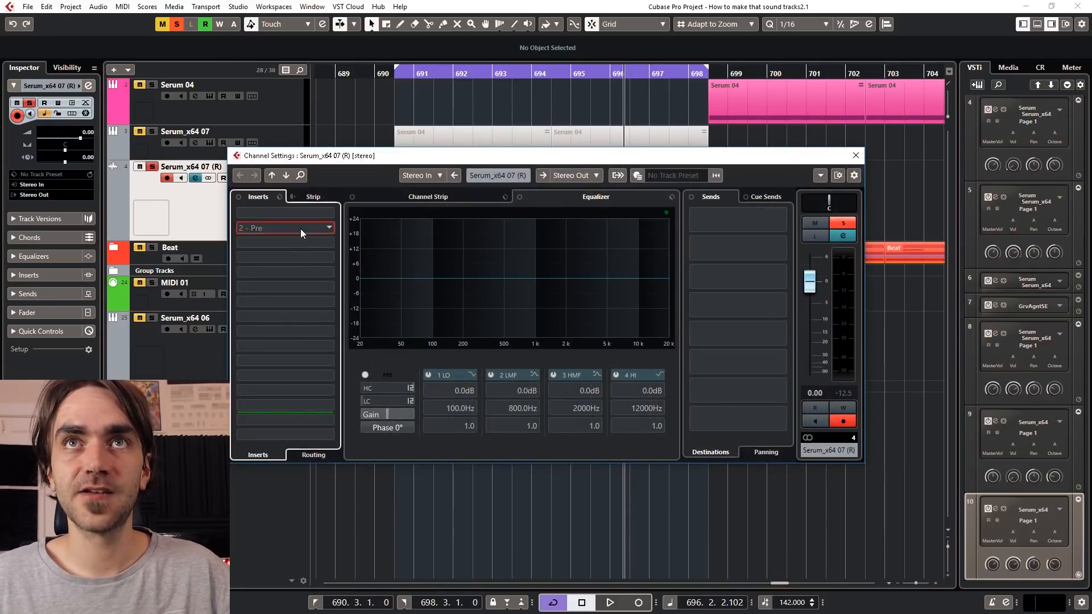
click(300, 229)
text(colour)
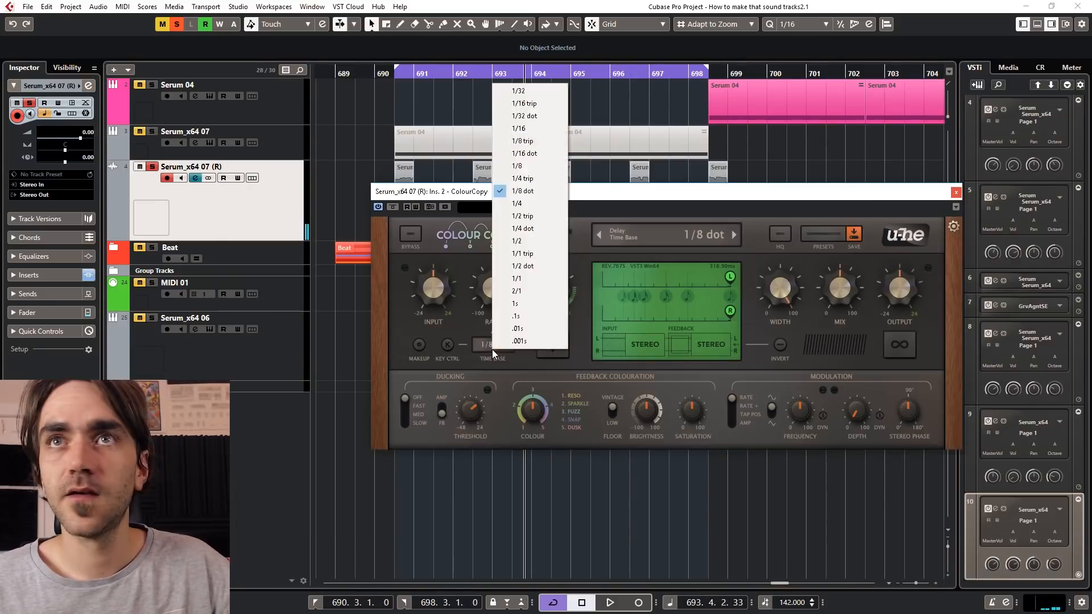
Step: Set ColourCopy's time base to 1/4 dot and its regeneration to 66.50, and lower the mix slightly
click(522, 228)
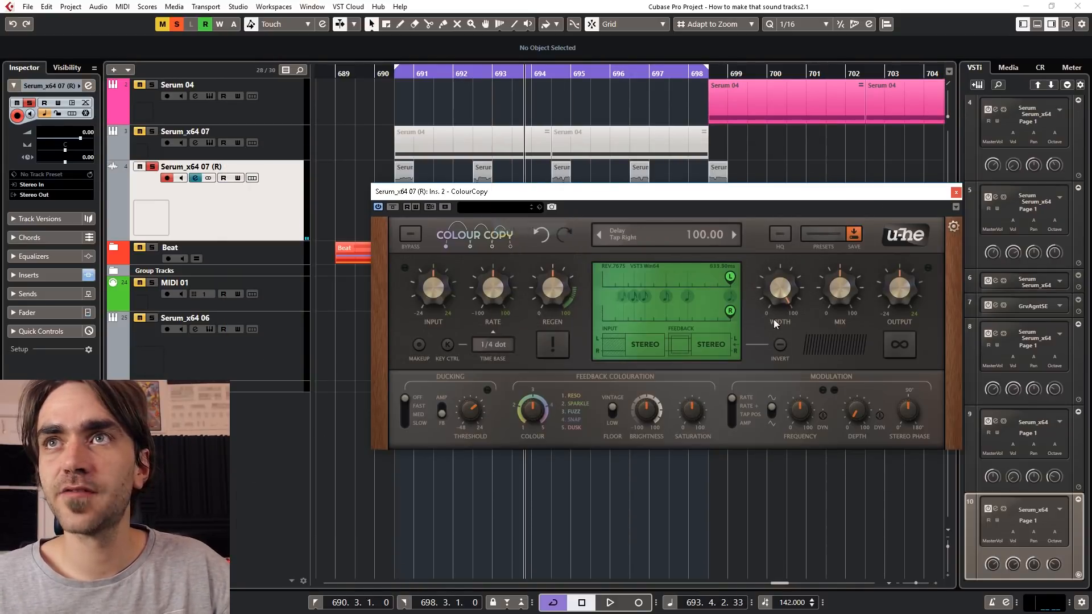
drag(551, 306, 550, 288)
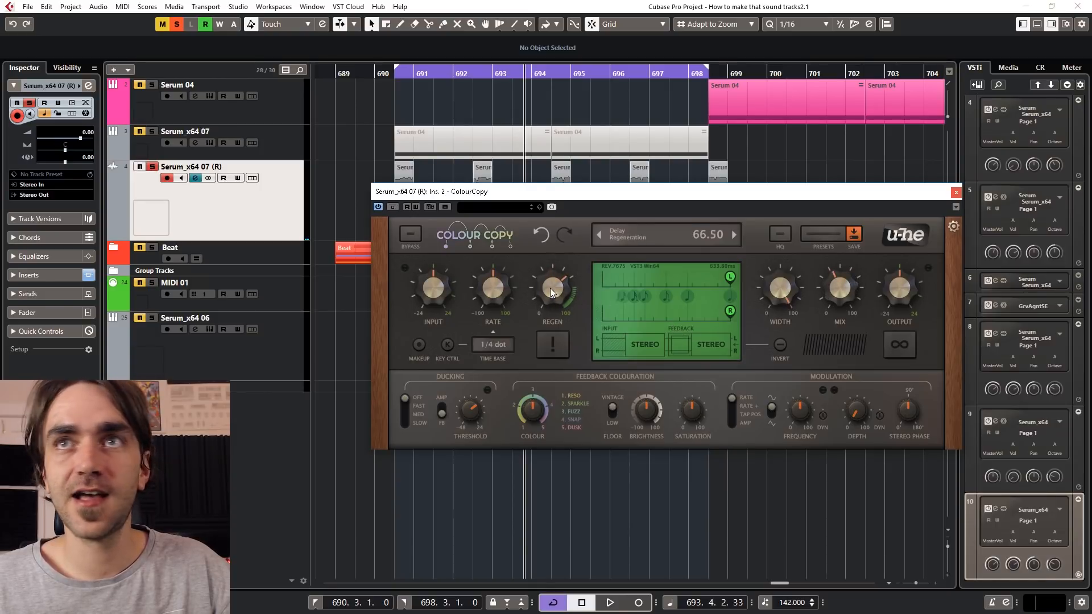
drag(846, 284, 846, 293)
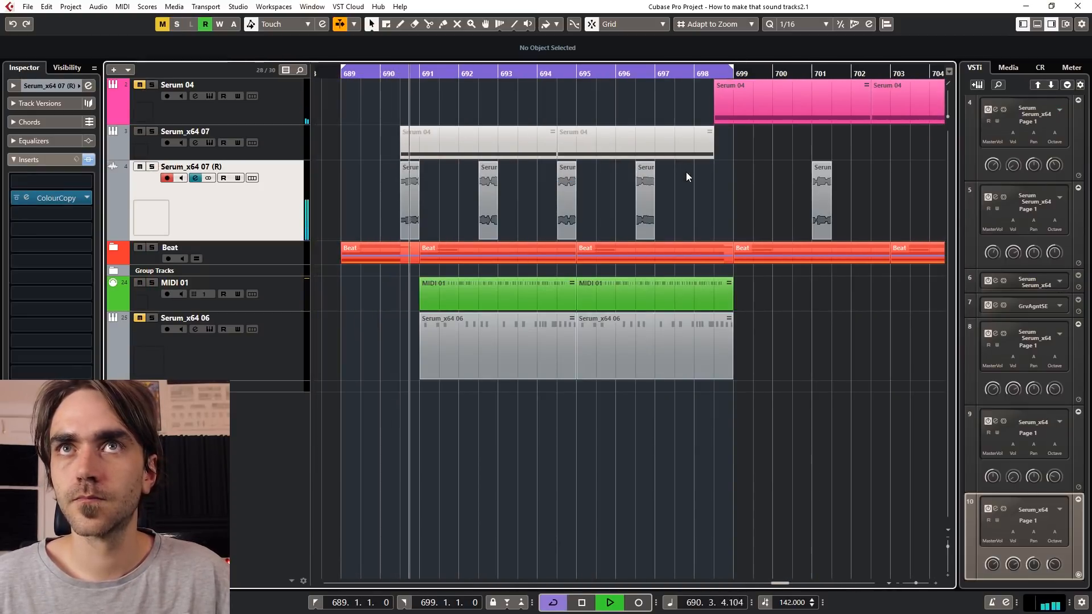
Step: Move the last rendered slice from bar 701 back to 698.3
click(820, 220)
drag(820, 220, 730, 220)
click(786, 220)
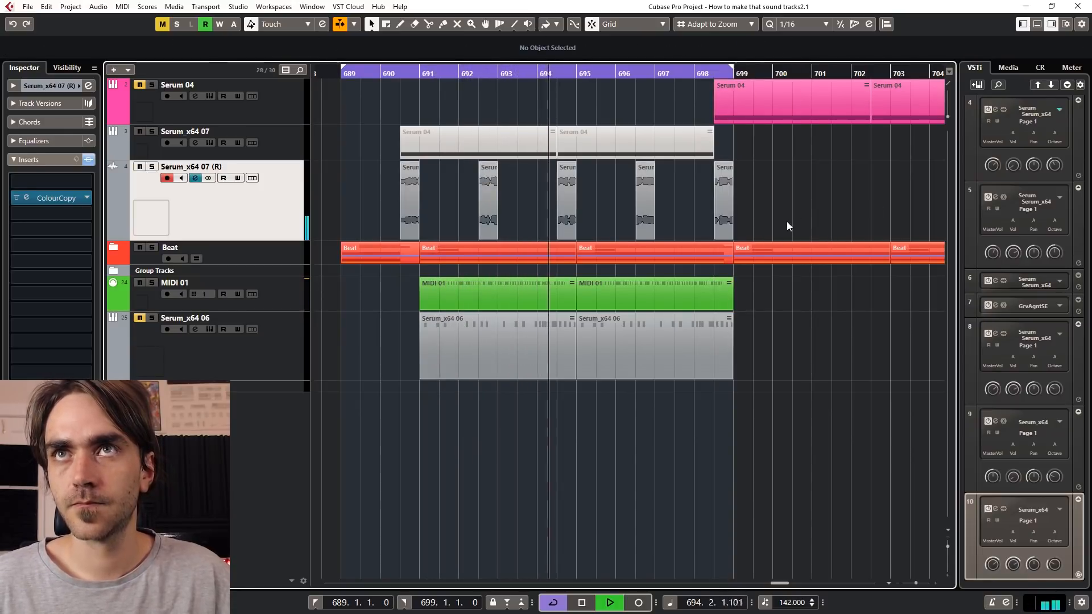
Step: Listen to the delayed slices with the beat in the loop from bar 689 to 699, and stop playback
scroll(809, 207, down, 1)
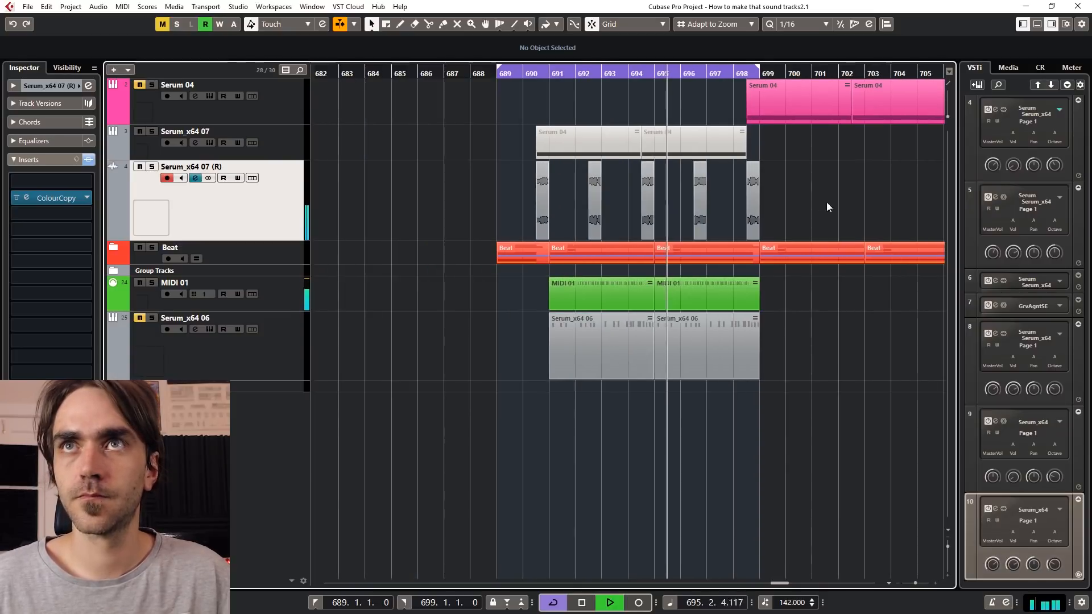
scroll(743, 182, right, 2)
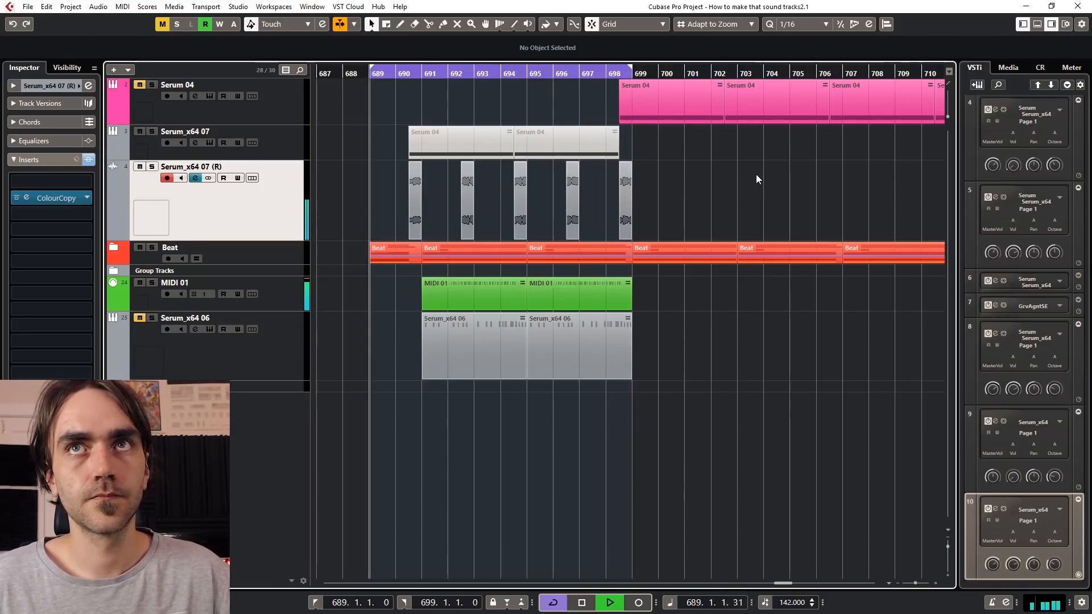
key(space)
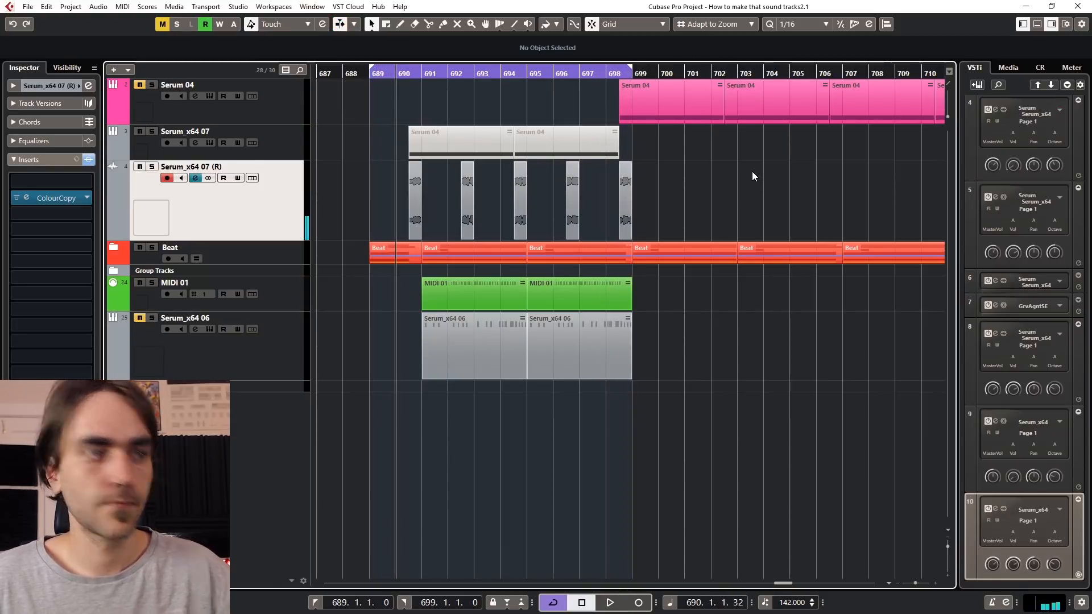